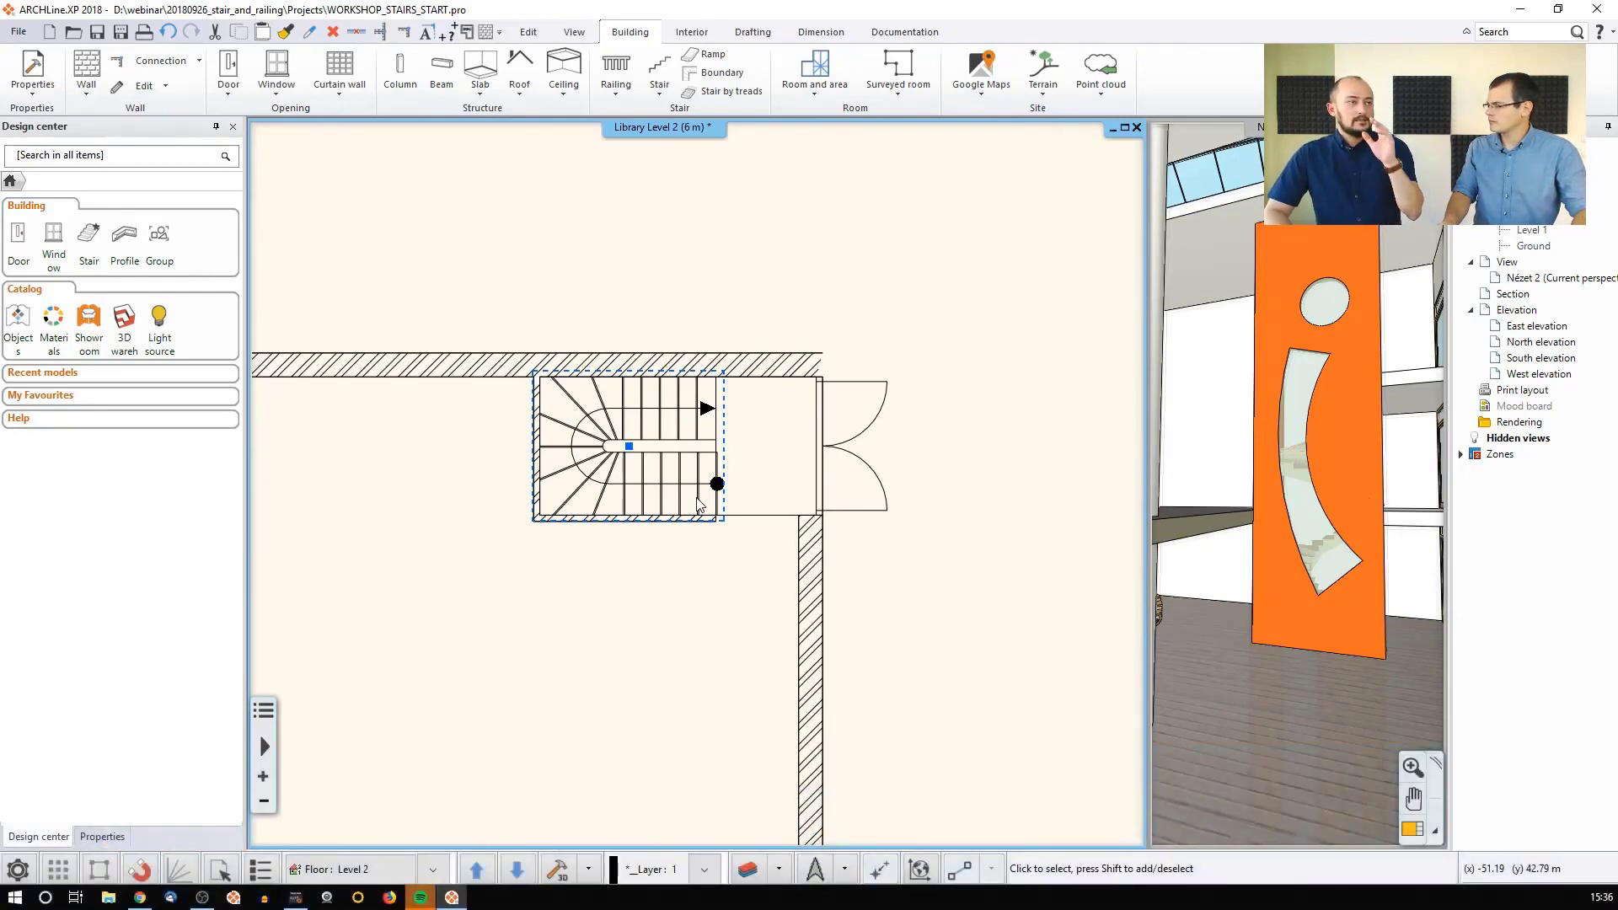
- On the Ground floor plan, cut the slabs above the spiral stair
middle_click_drag(466, 535, 669, 456)
left_click(509, 870)
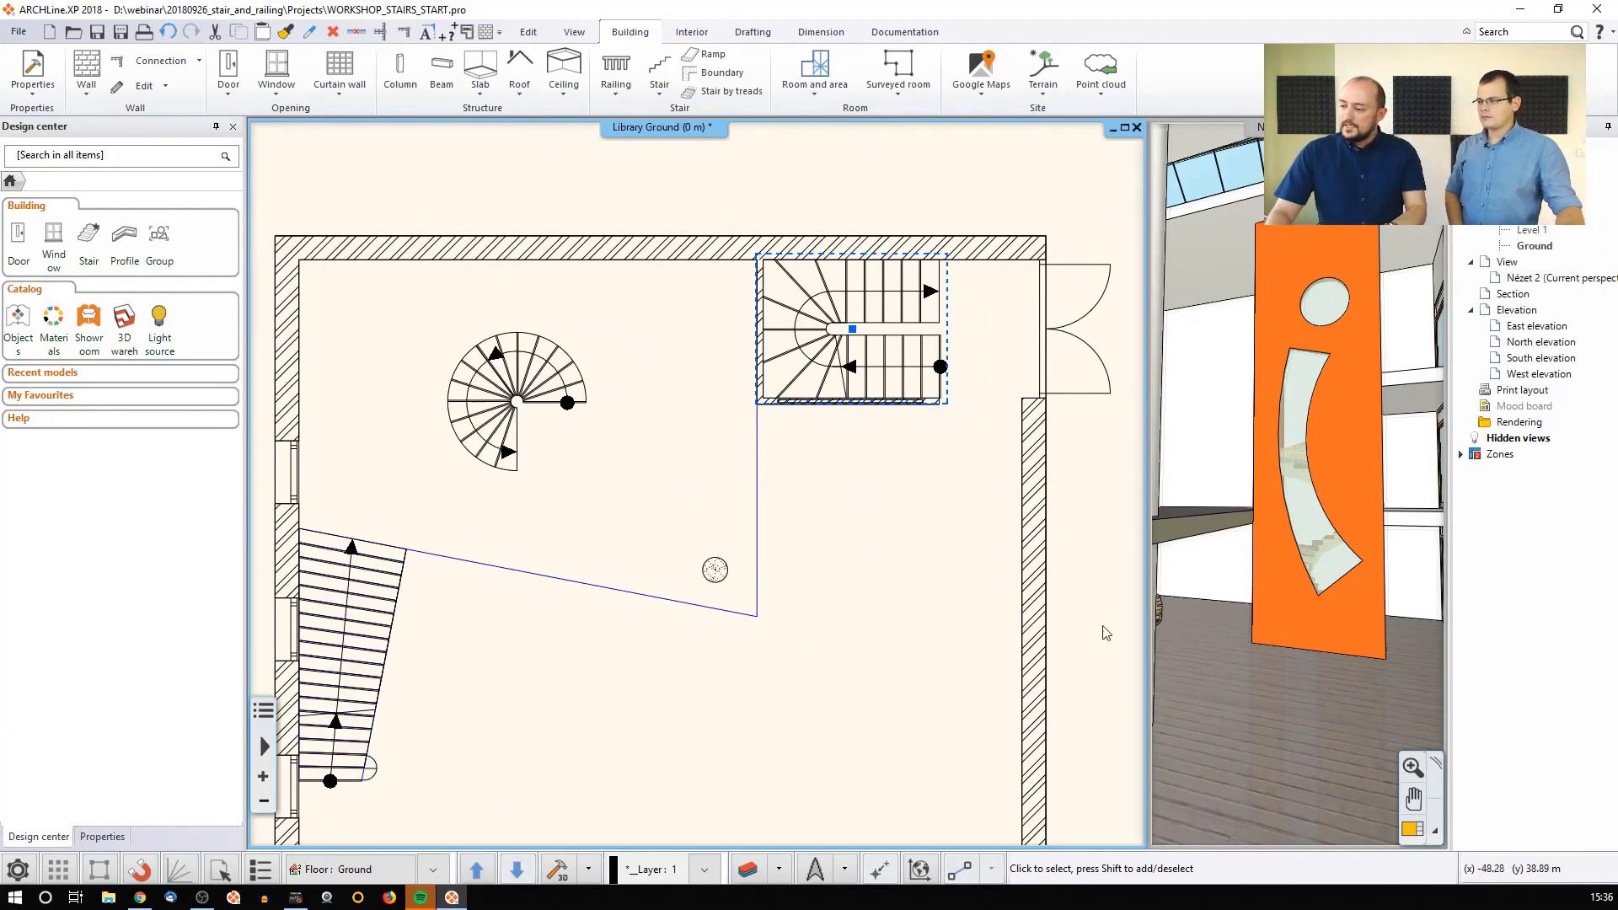
left_click(1170, 587)
left_click_drag(1170, 587, 1225, 524)
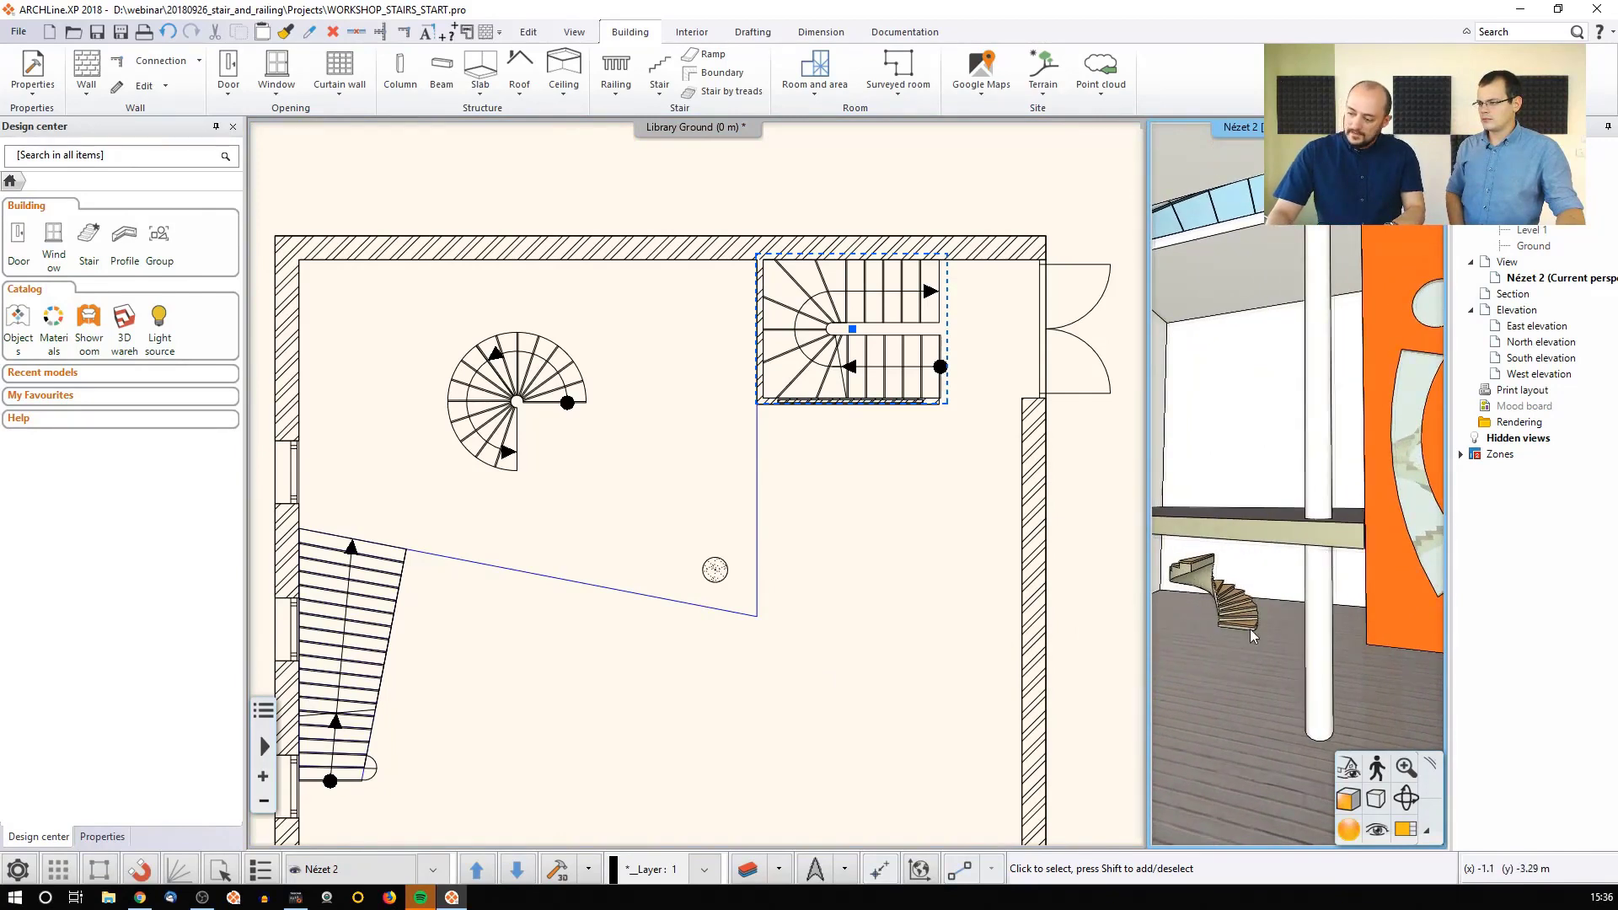
left_click(750, 482)
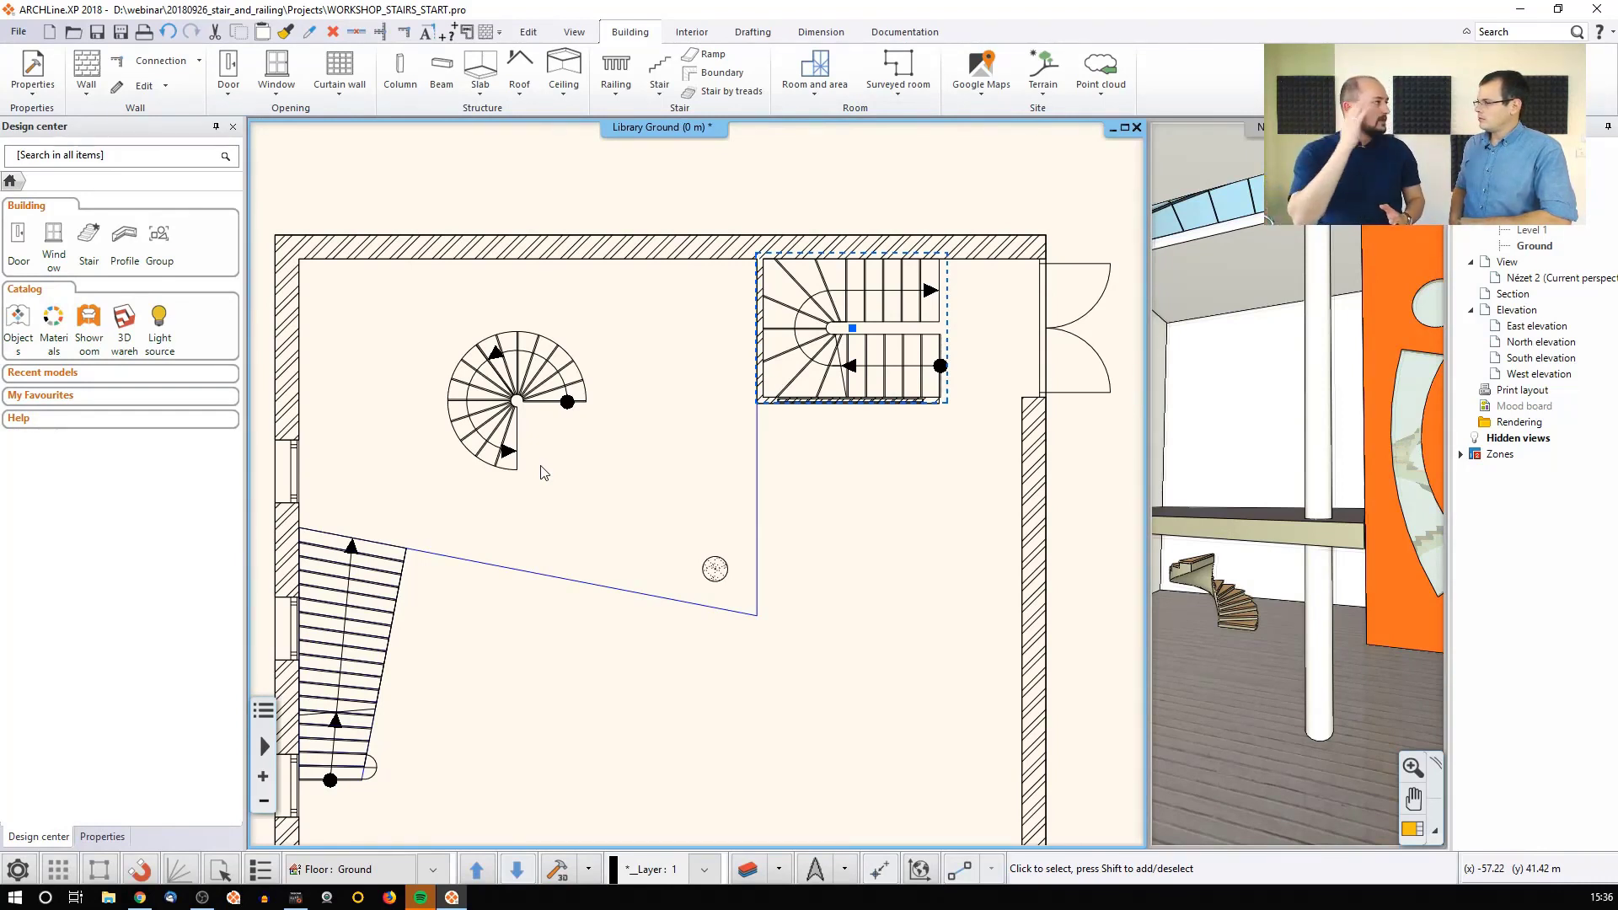
left_click(523, 371)
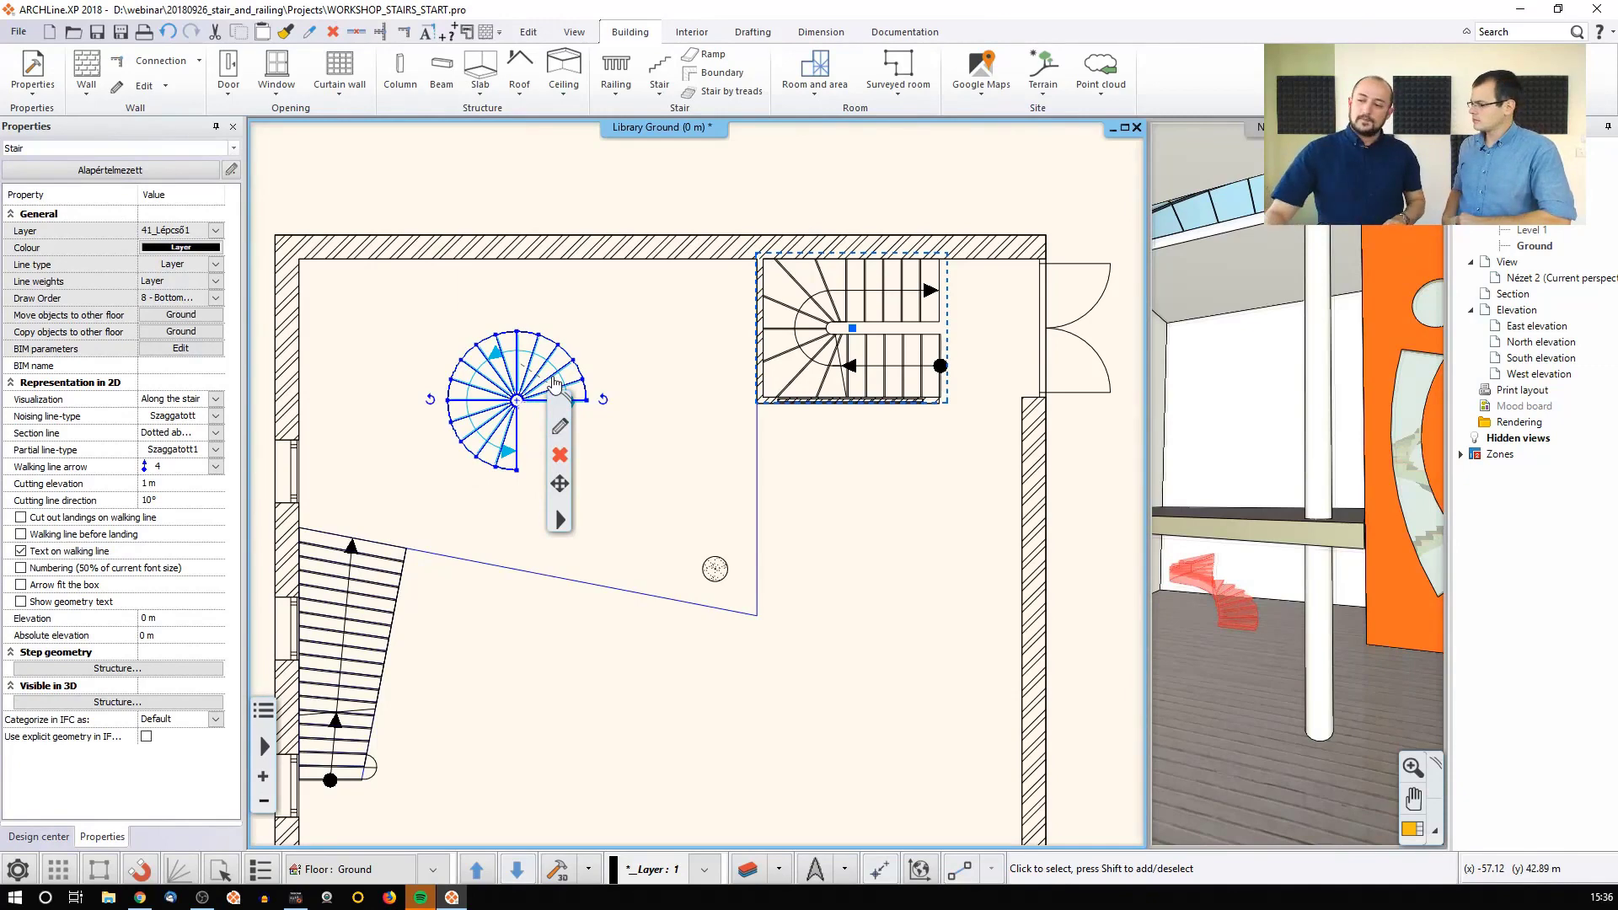
right_click(558, 517)
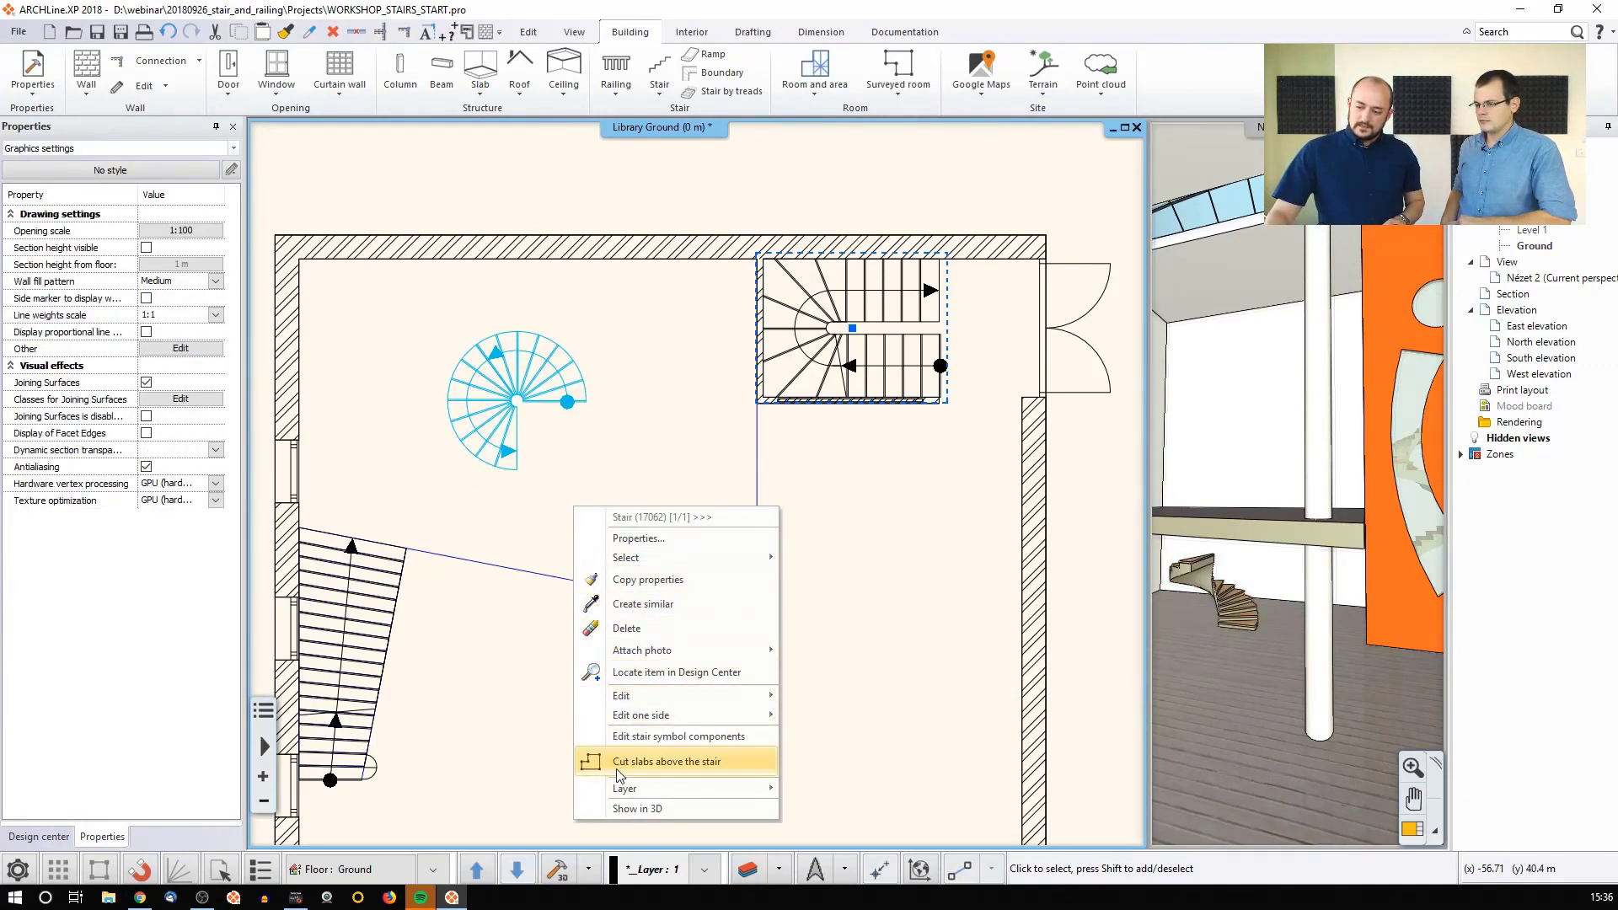
left_click(697, 763)
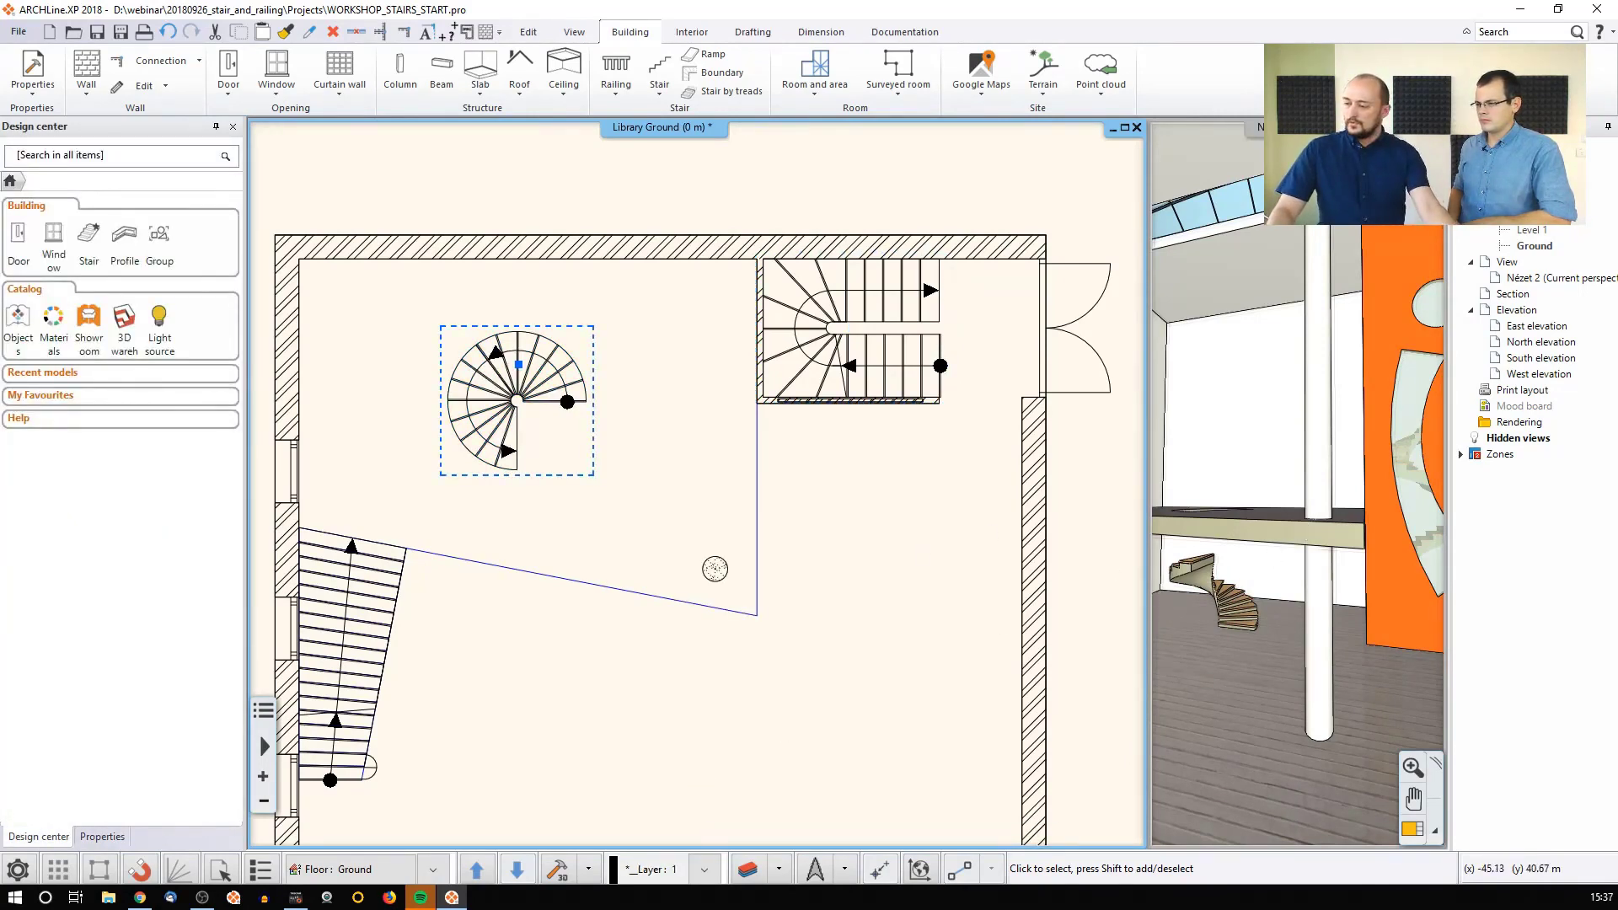
middle_click_drag(1297, 506, 1289, 574)
scroll(1220, 501, "up", 5)
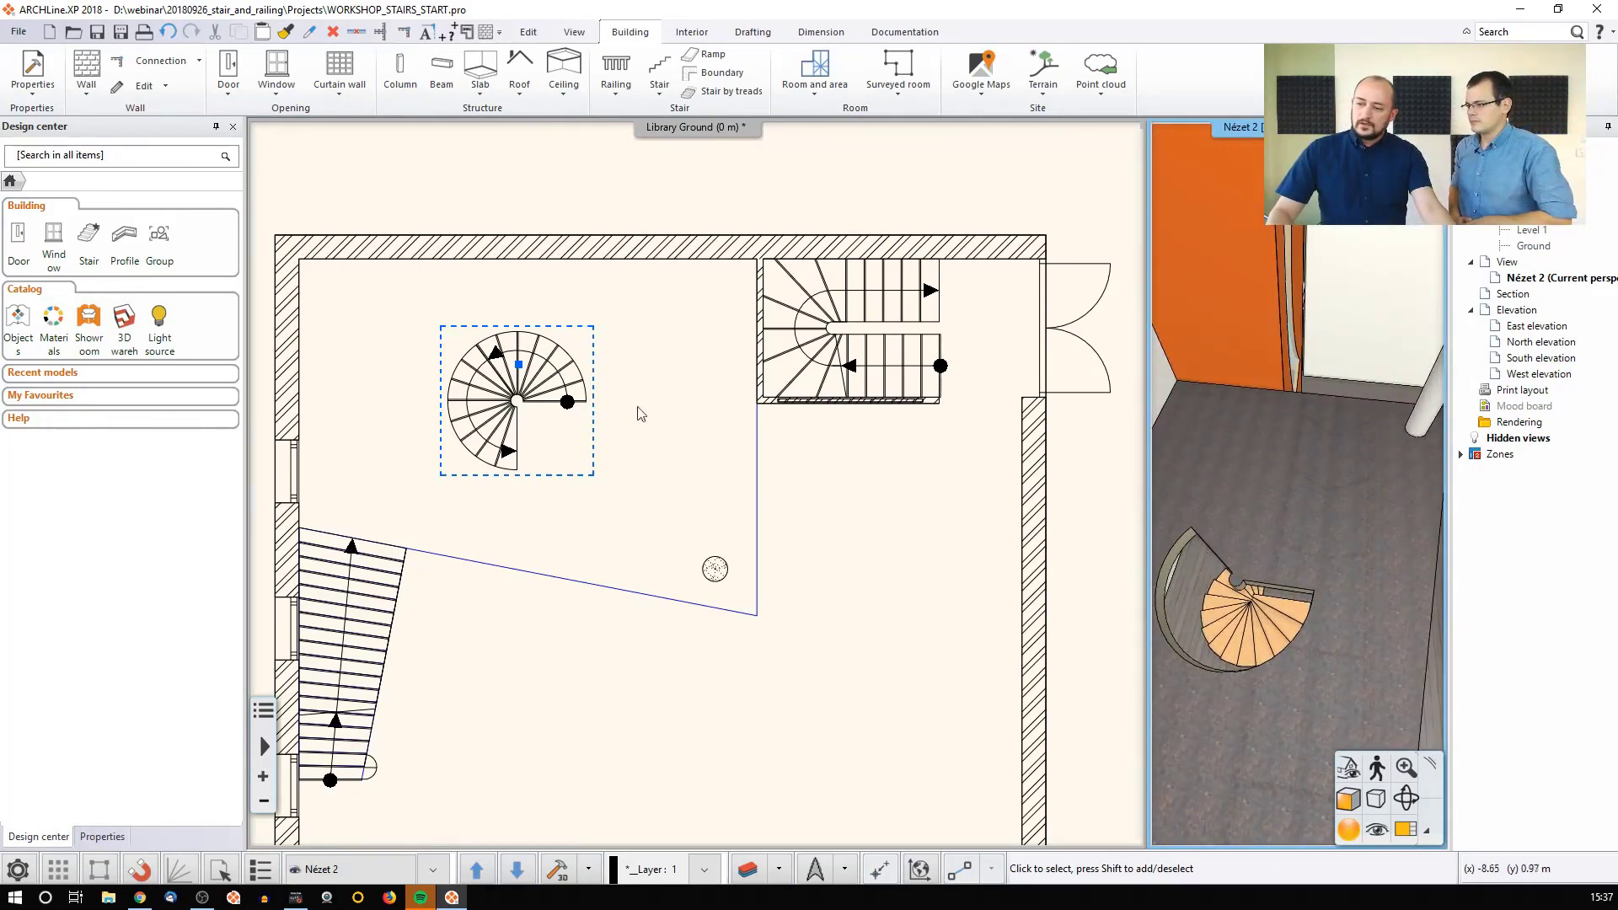
- On Level 1, delete the small leftover circle at the centre of the spiral stair's slab opening
left_click(576, 455)
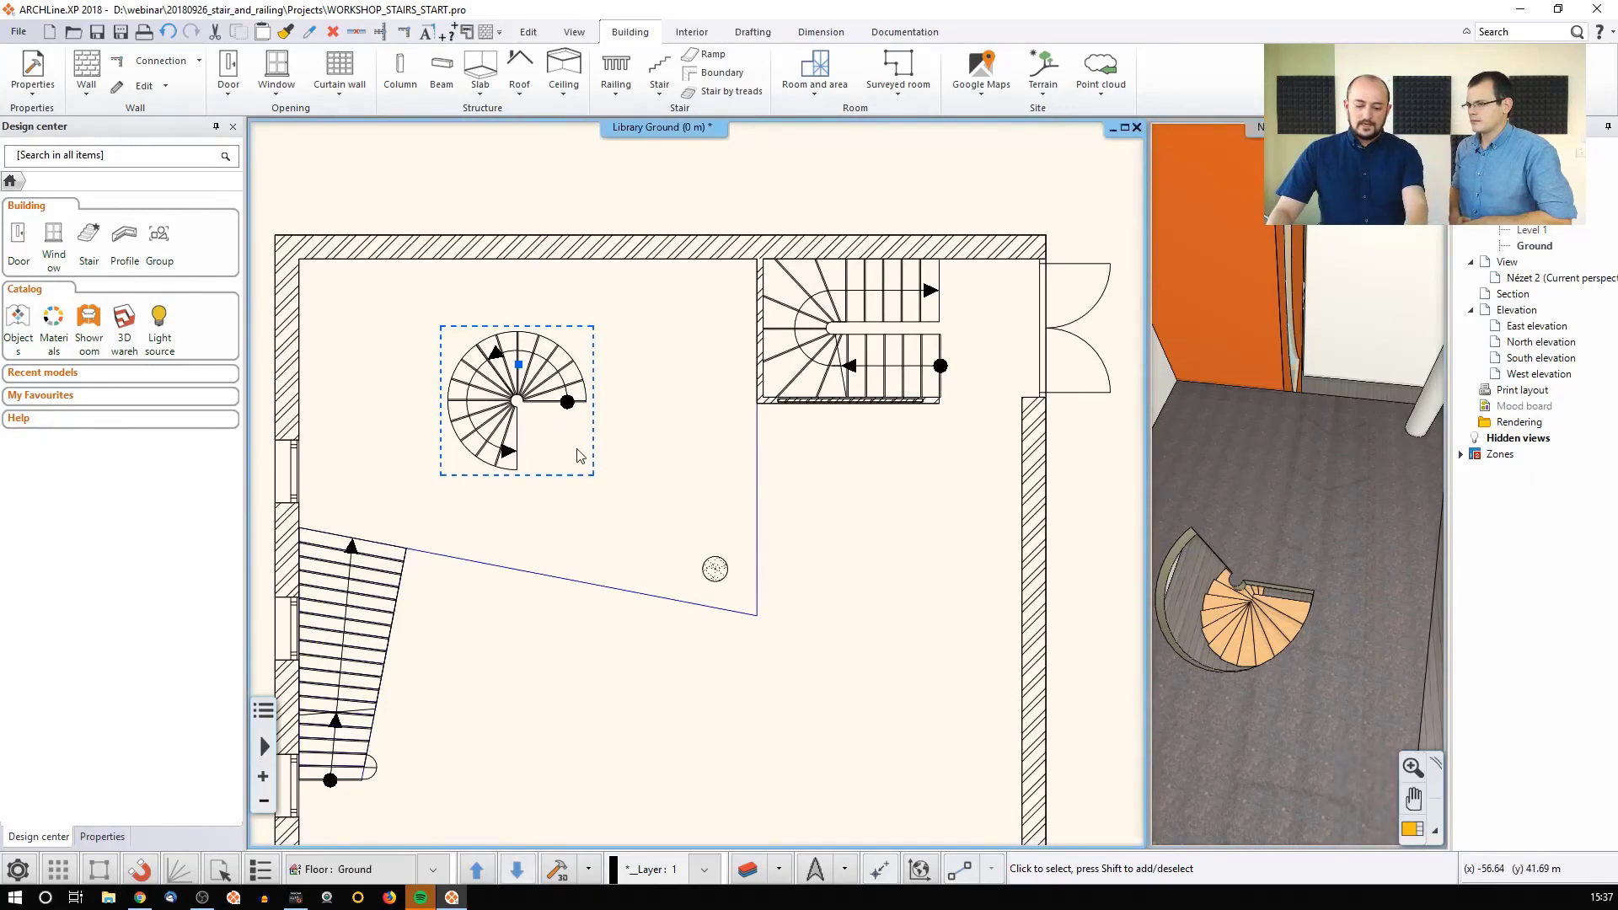
key("Escape")
key("Page_Up")
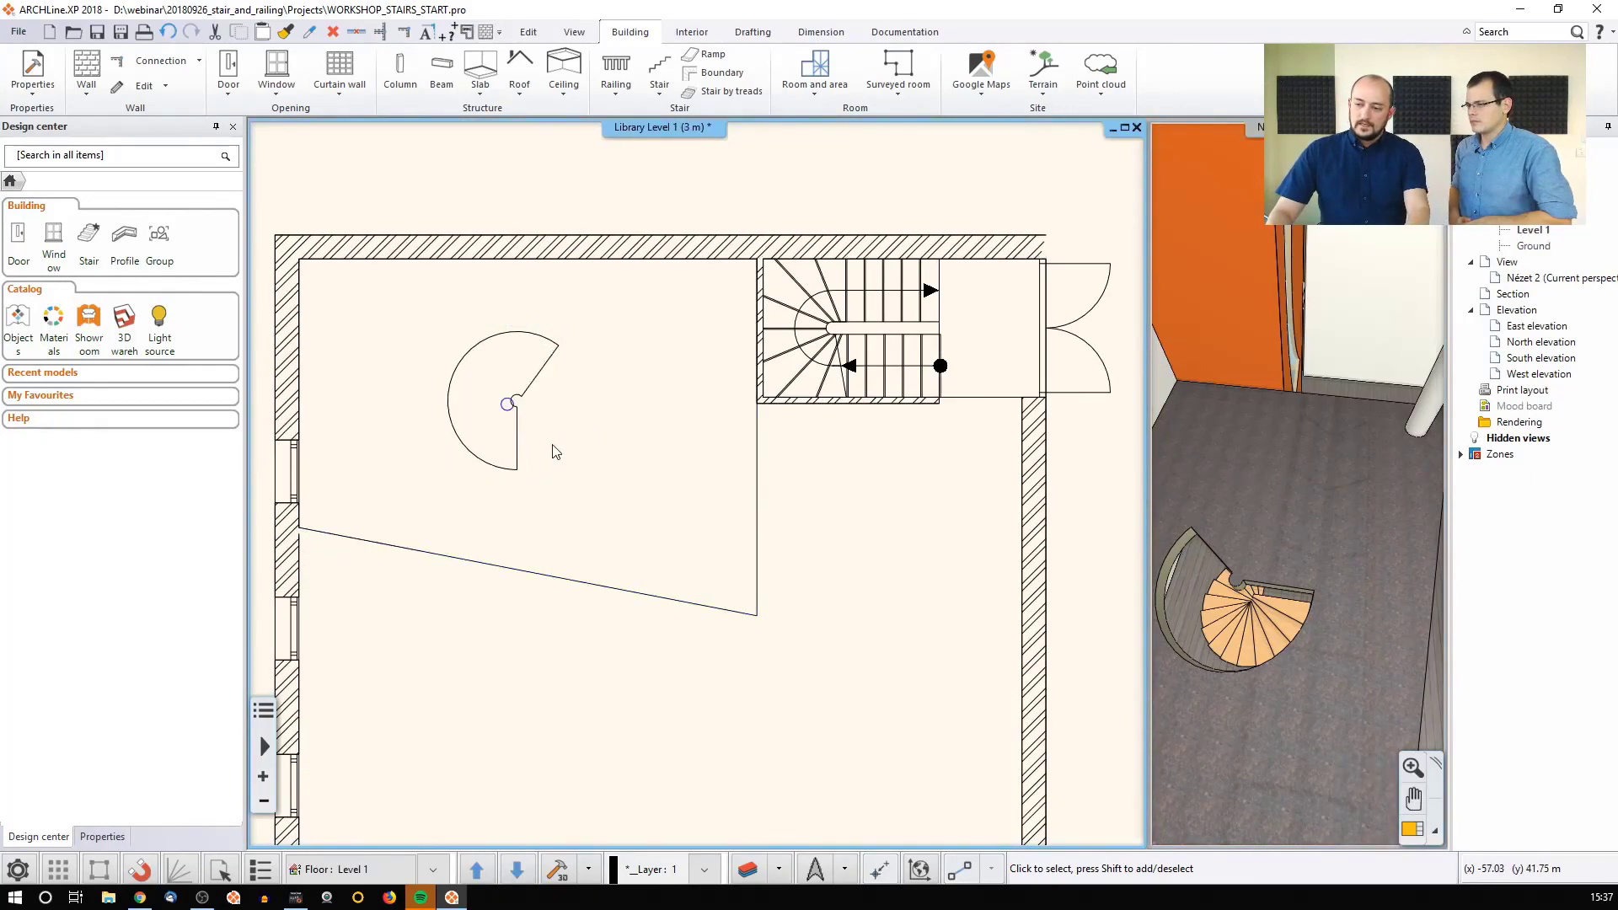
left_click(508, 404)
key("Escape")
scroll(521, 426, "up", 5)
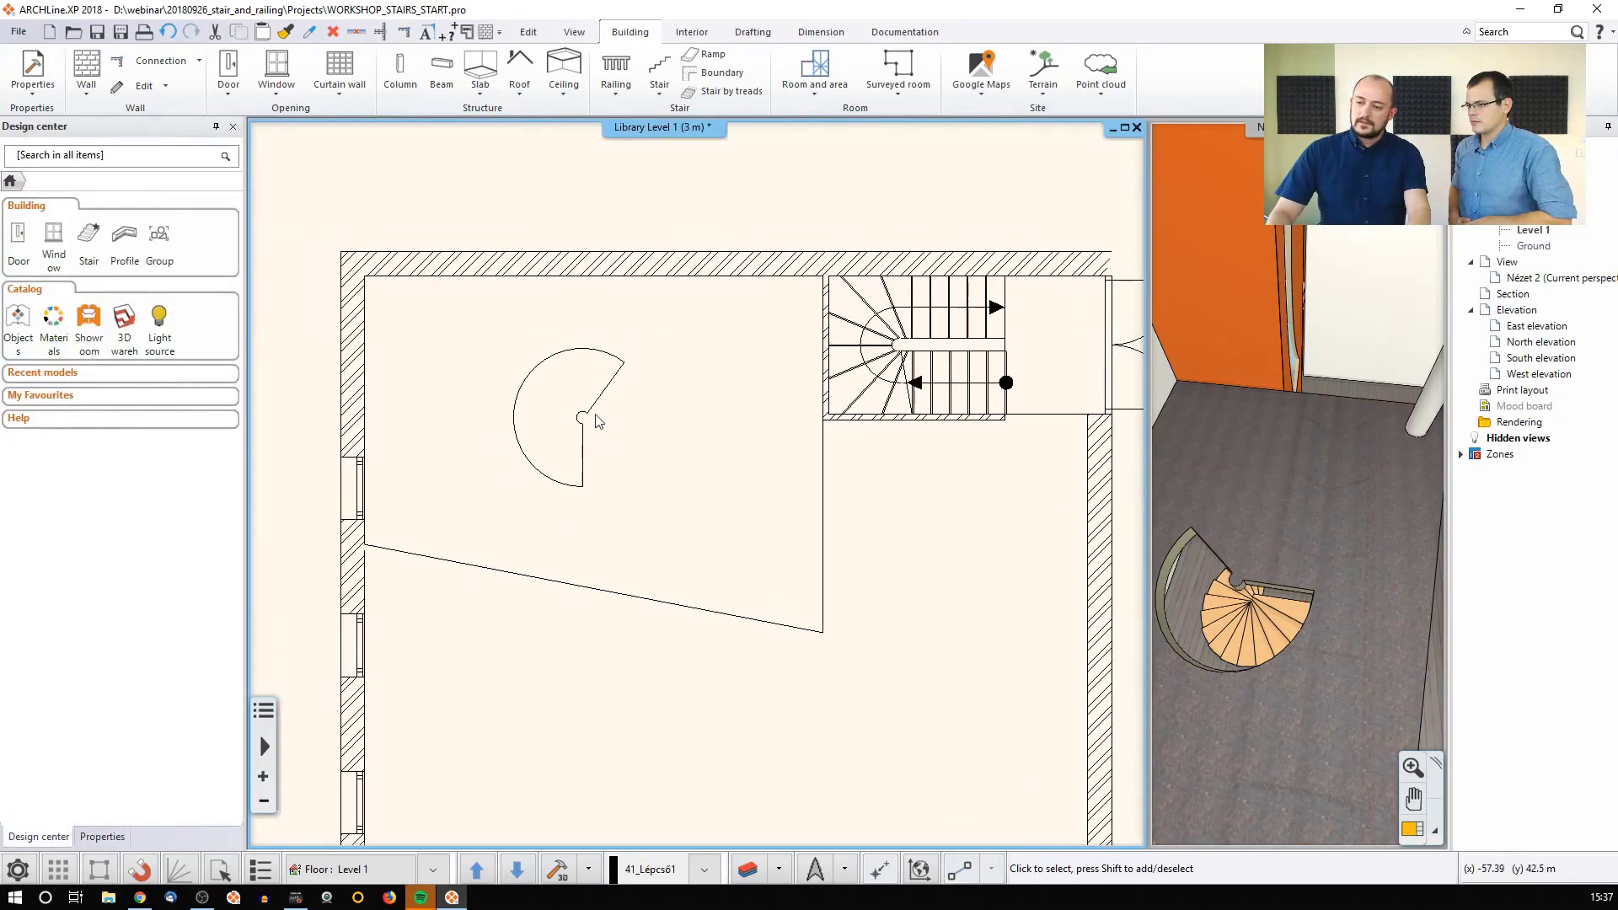
- Turn the slab opening's small inner arc into a straight edge and move its node about 0.6 m outward to form a square corner
left_click(638, 453)
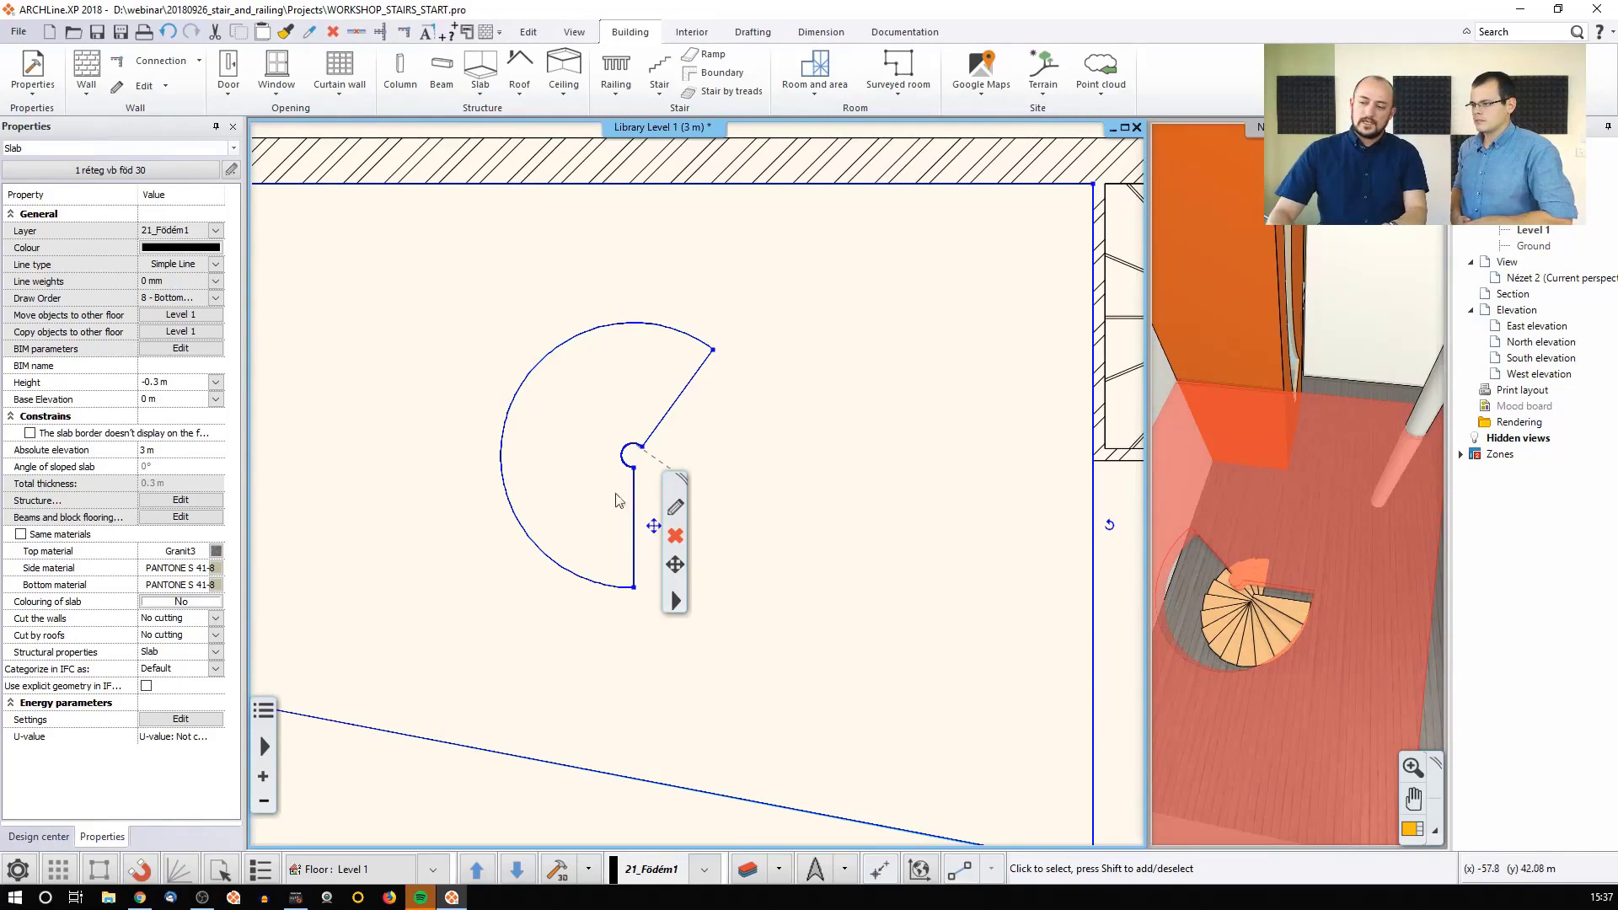
mouse_move(633, 456)
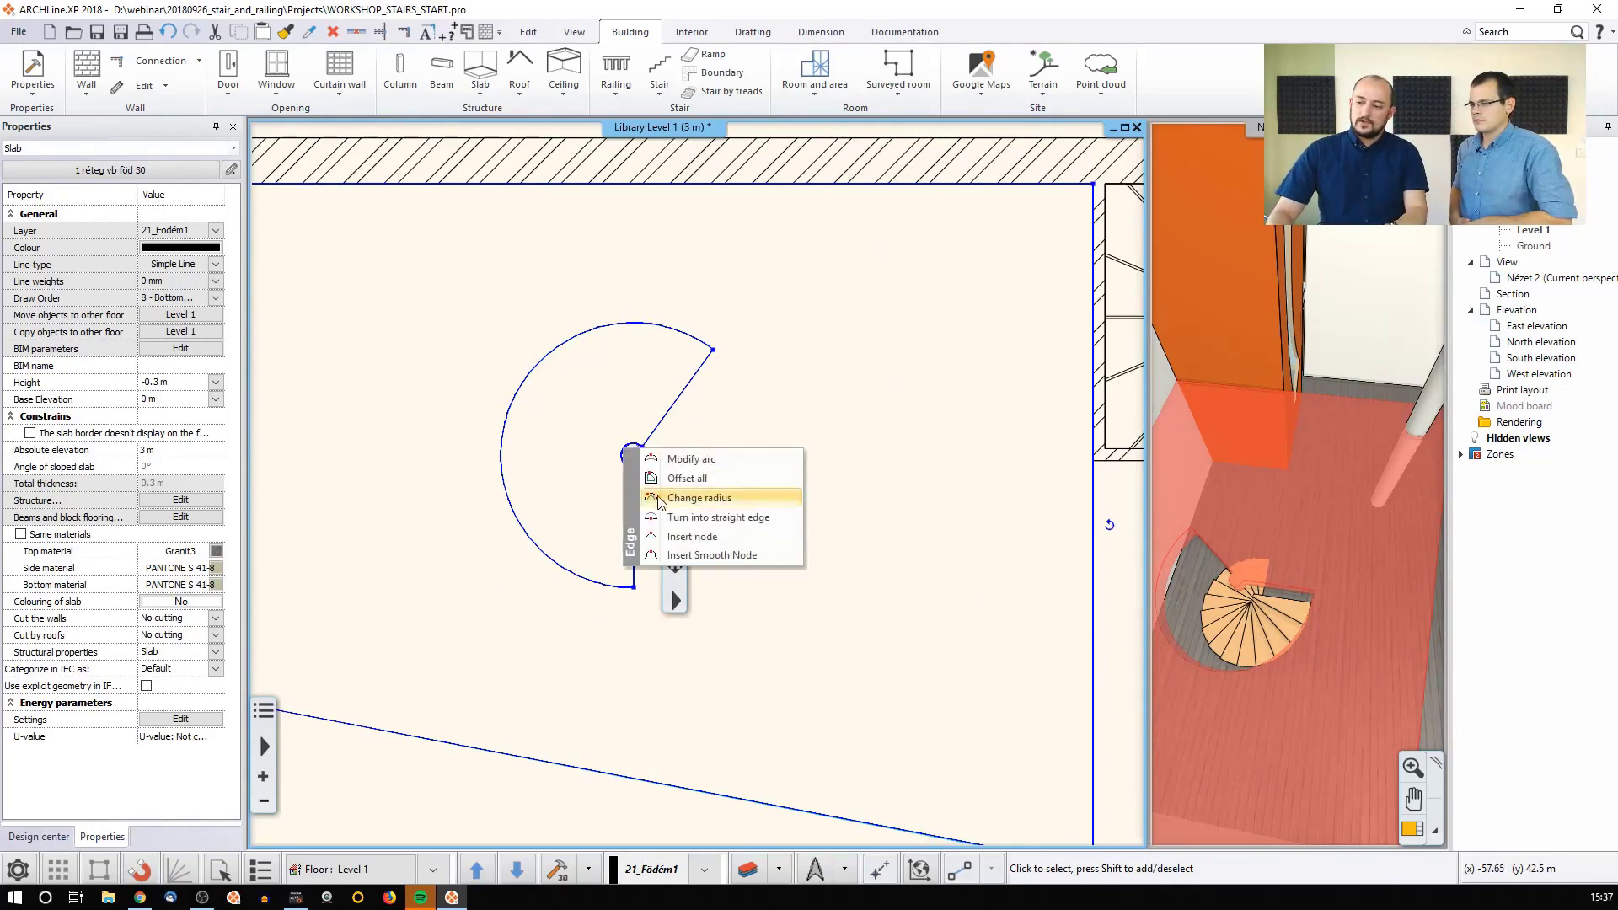
left_click(674, 517)
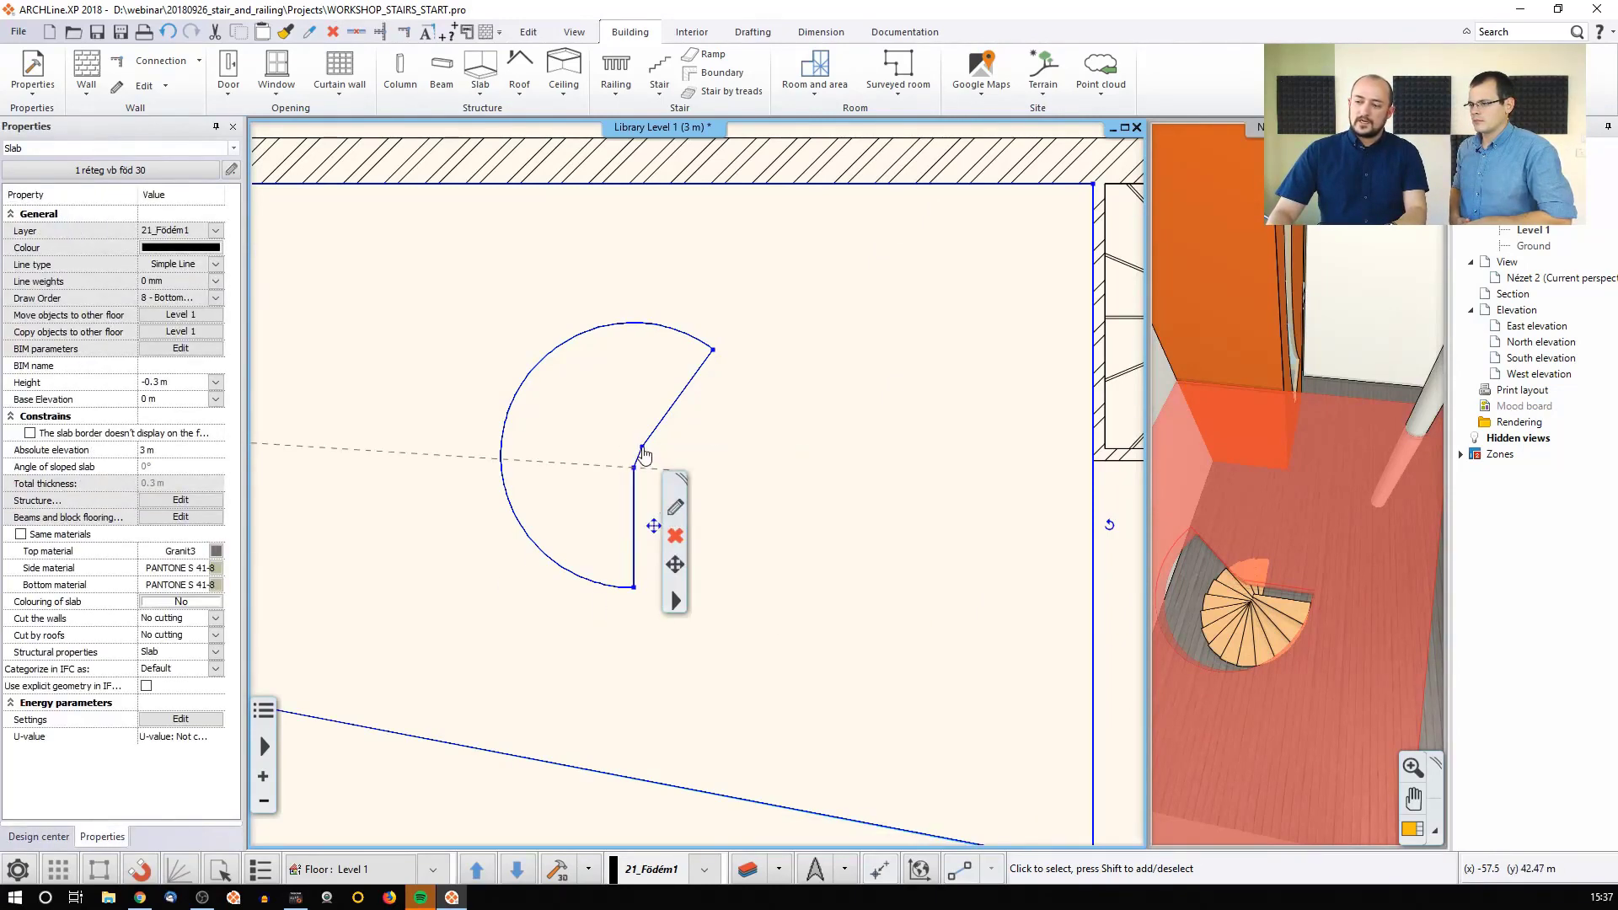
mouse_move(644, 453)
left_click(693, 458)
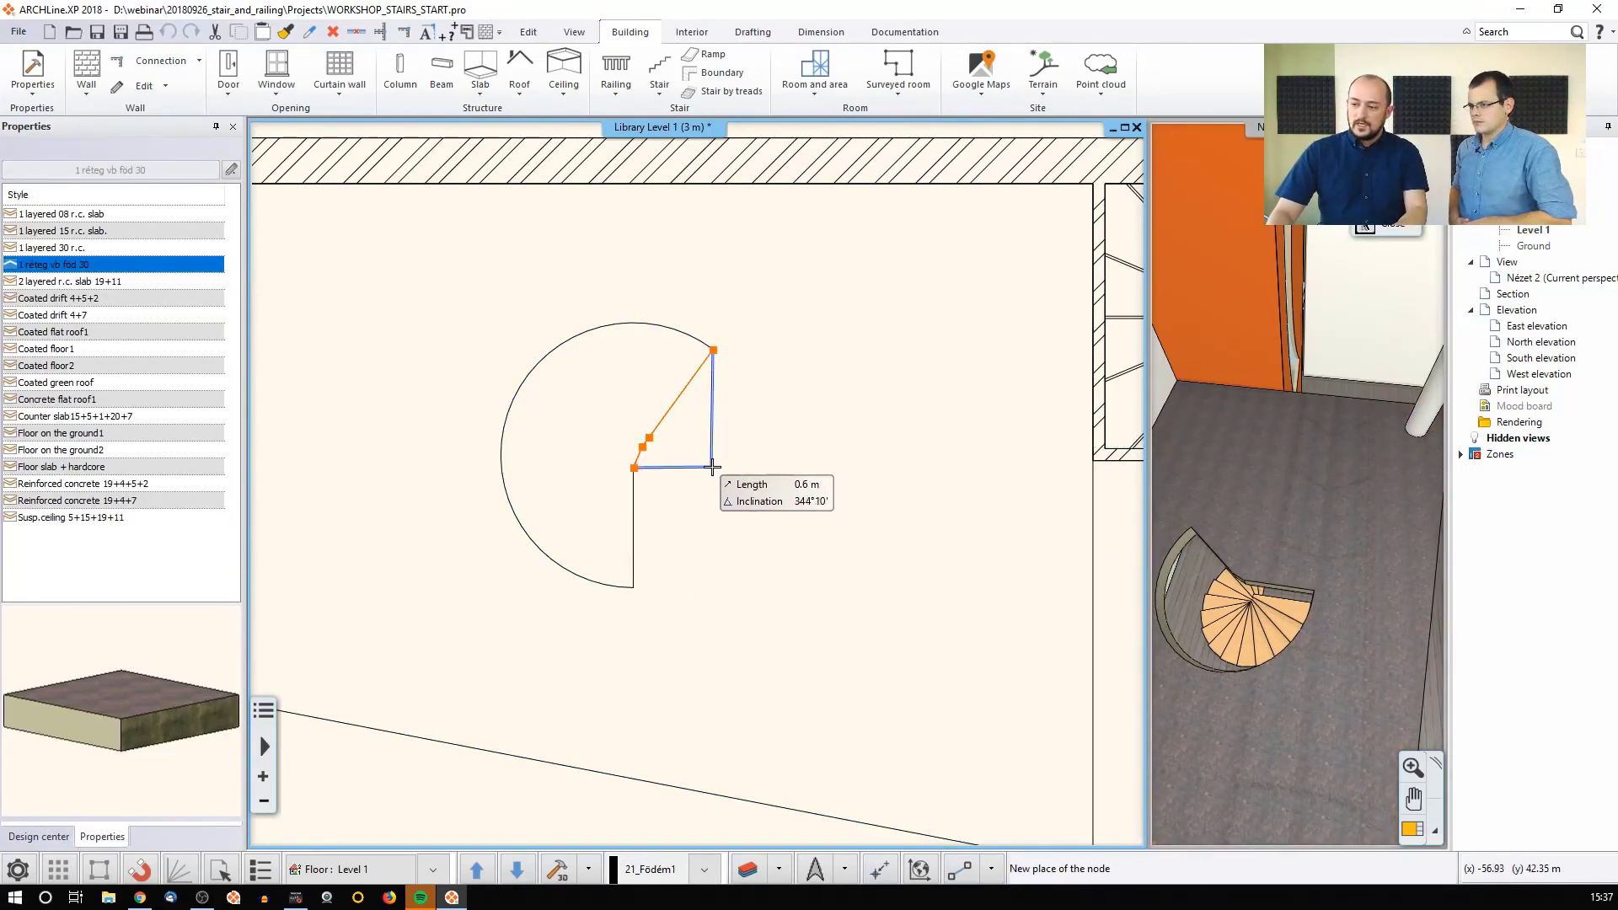
left_click(710, 465)
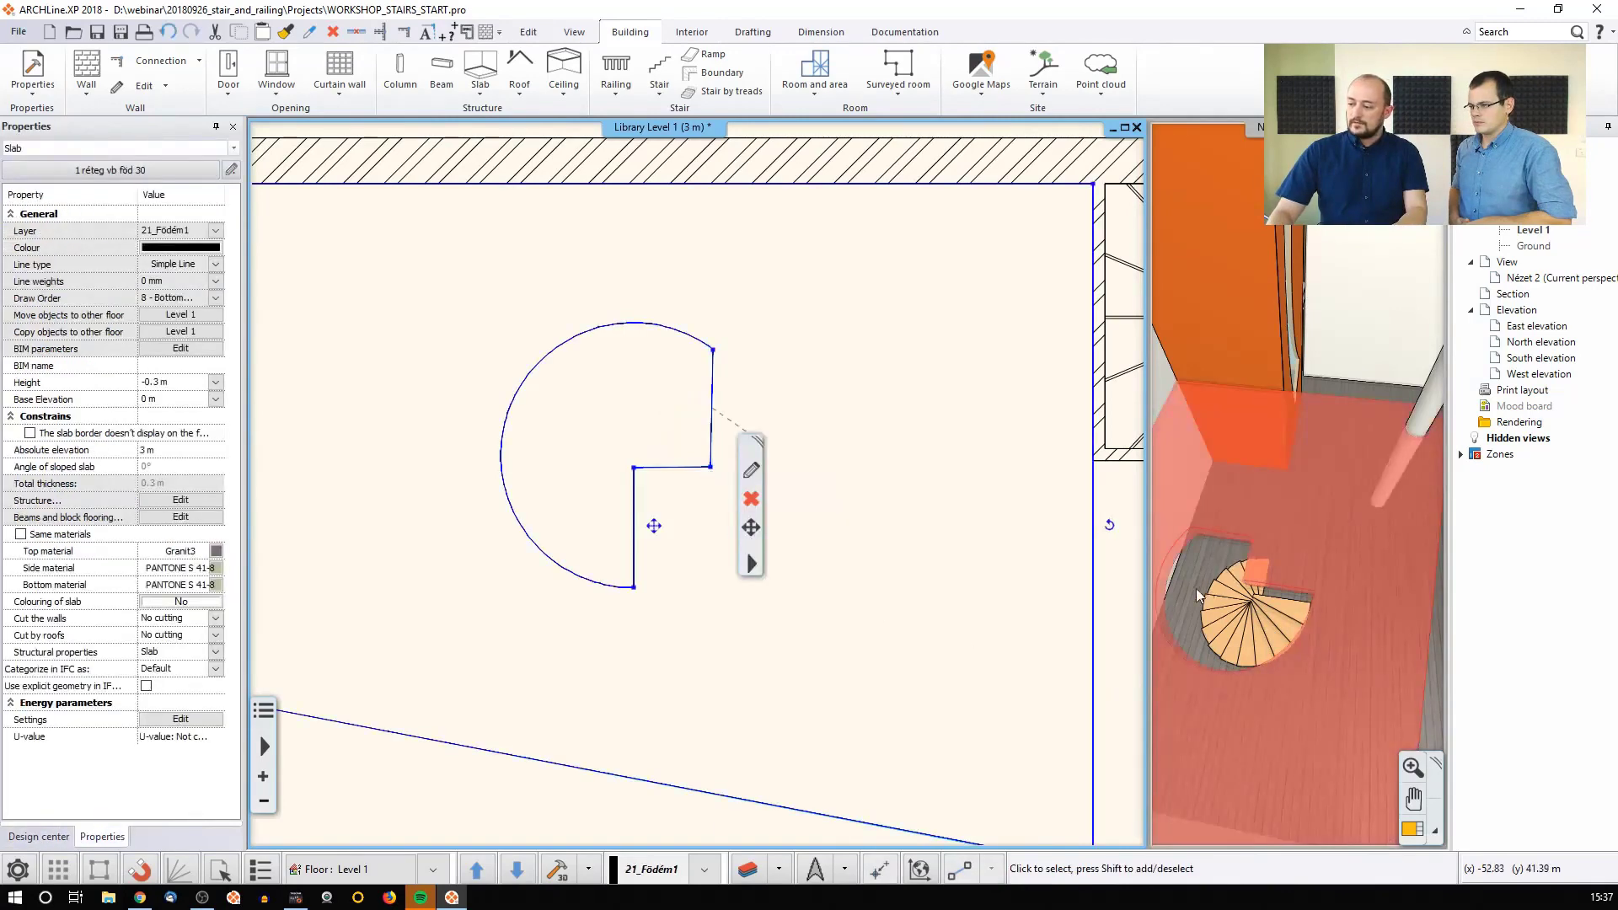
left_click(887, 589)
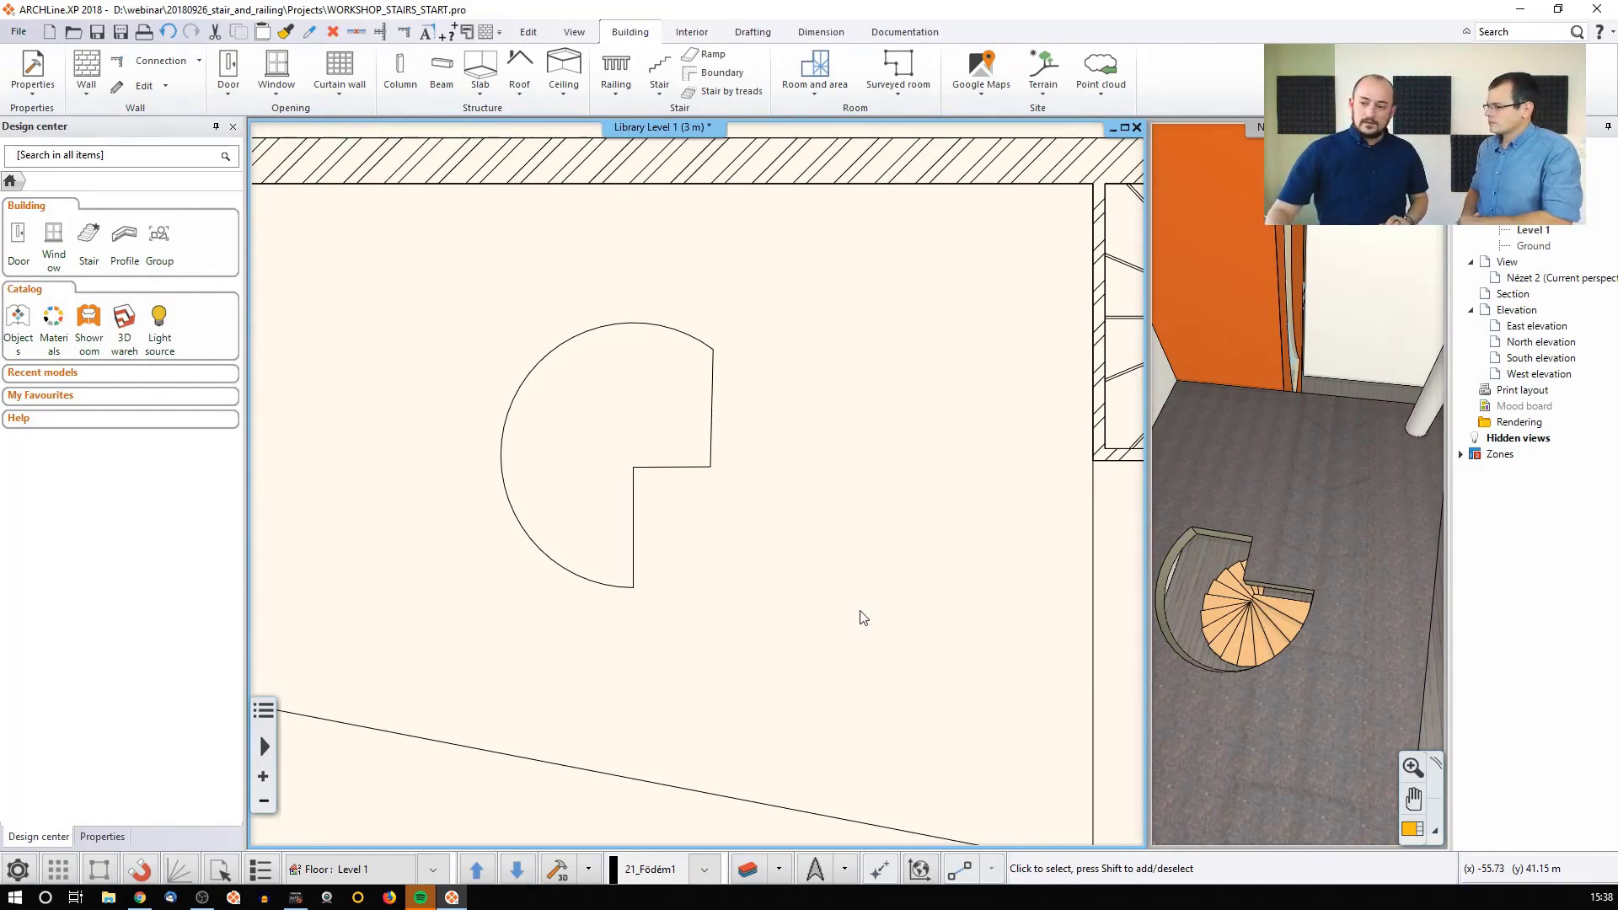
- Return to the Ground floor plan and delete the separate flared stair outside the building
scroll(719, 561, "down", 3)
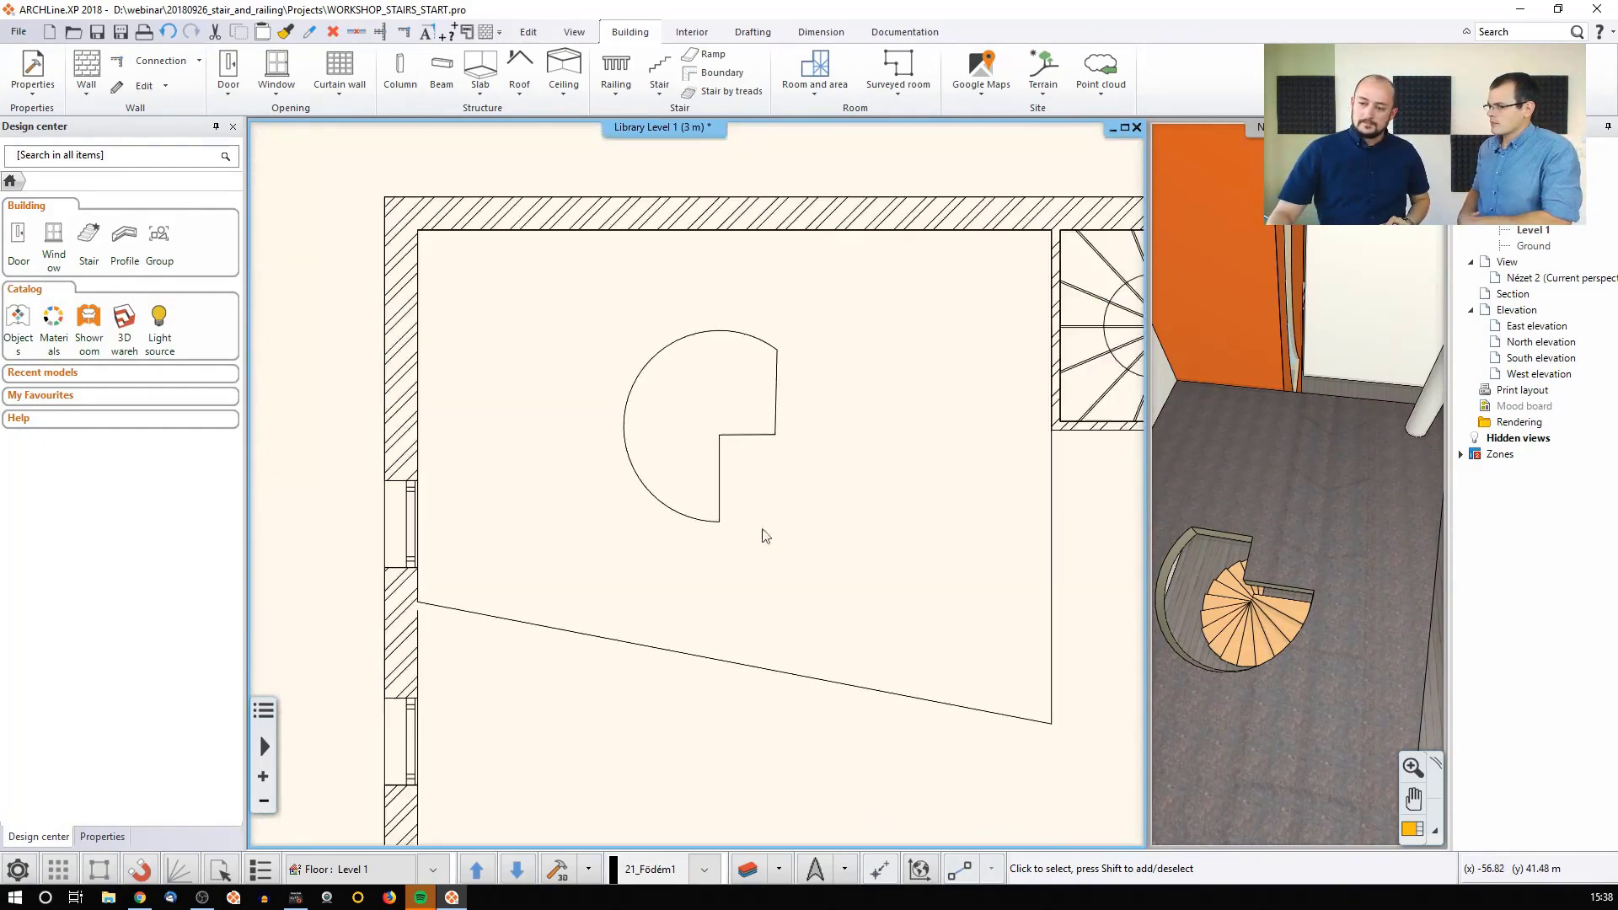
key("Page_Down")
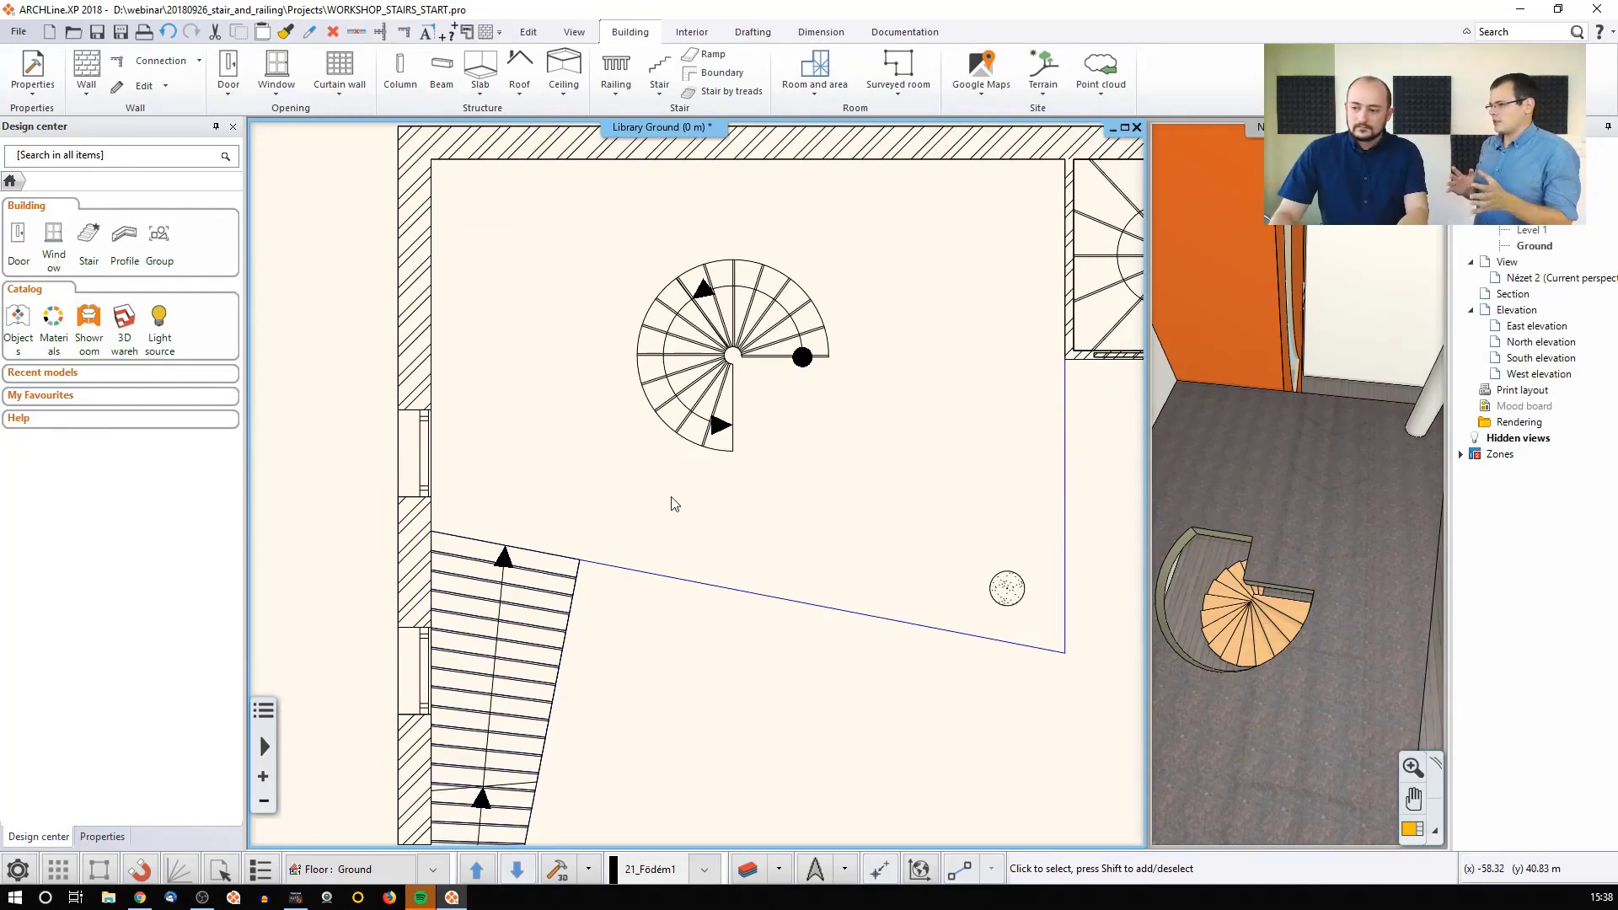
left_click(1281, 533)
middle_click_drag(1285, 531, 1260, 528)
key("Page_Down")
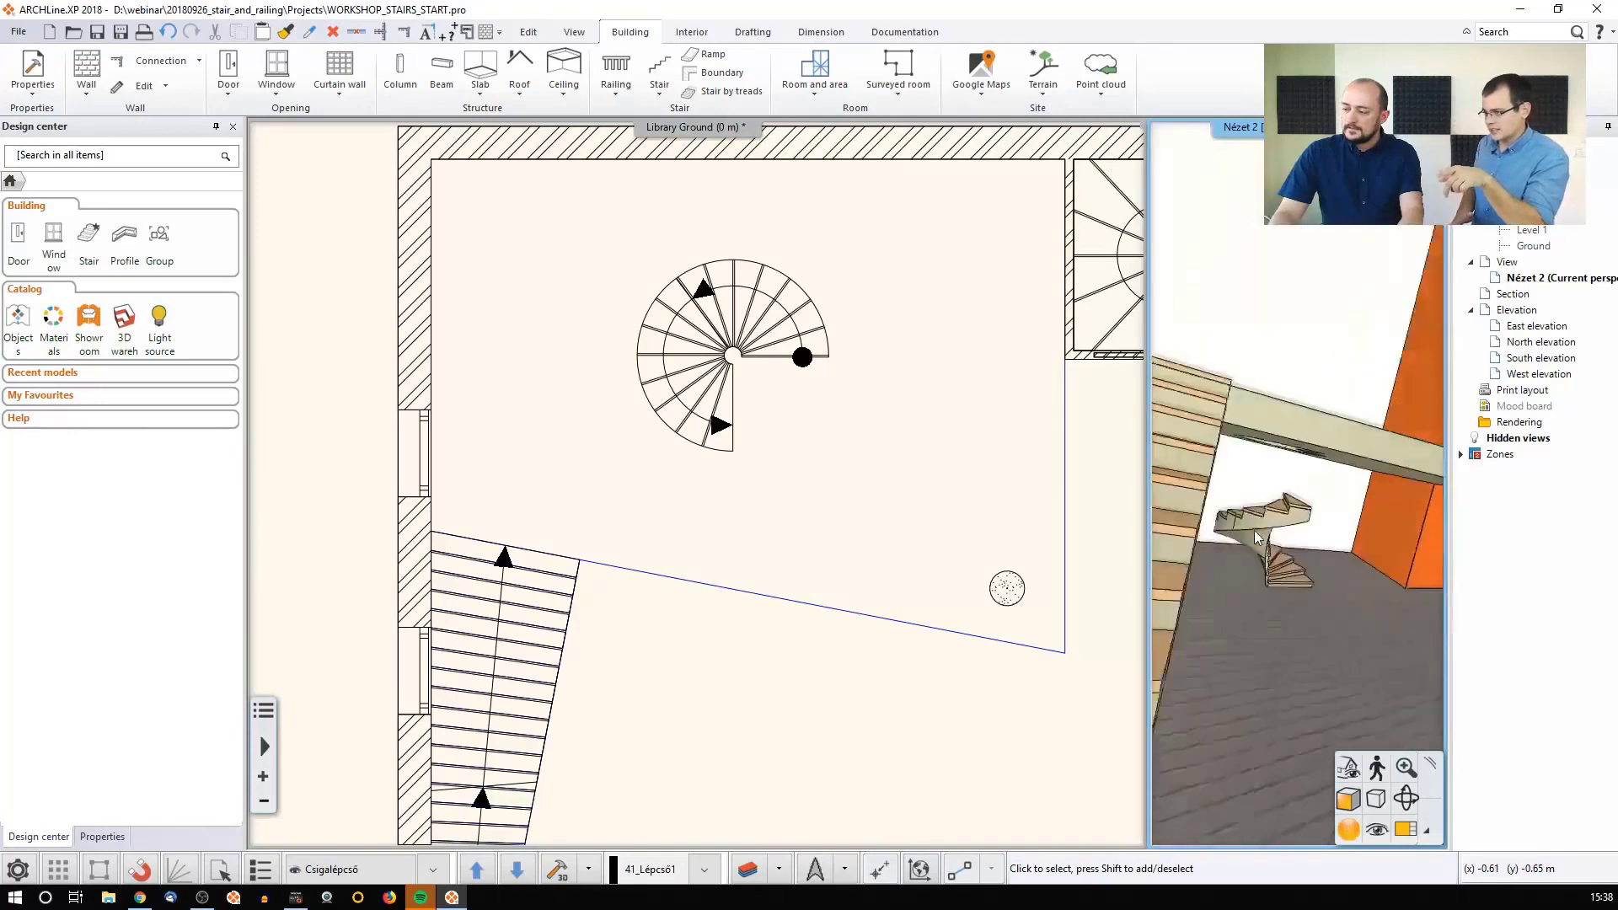
mouse_move(1266, 529)
middle_mouse_down()
mouse_move(1242, 511)
mouse_move(1297, 509)
mouse_move(1255, 529)
middle_mouse_up()
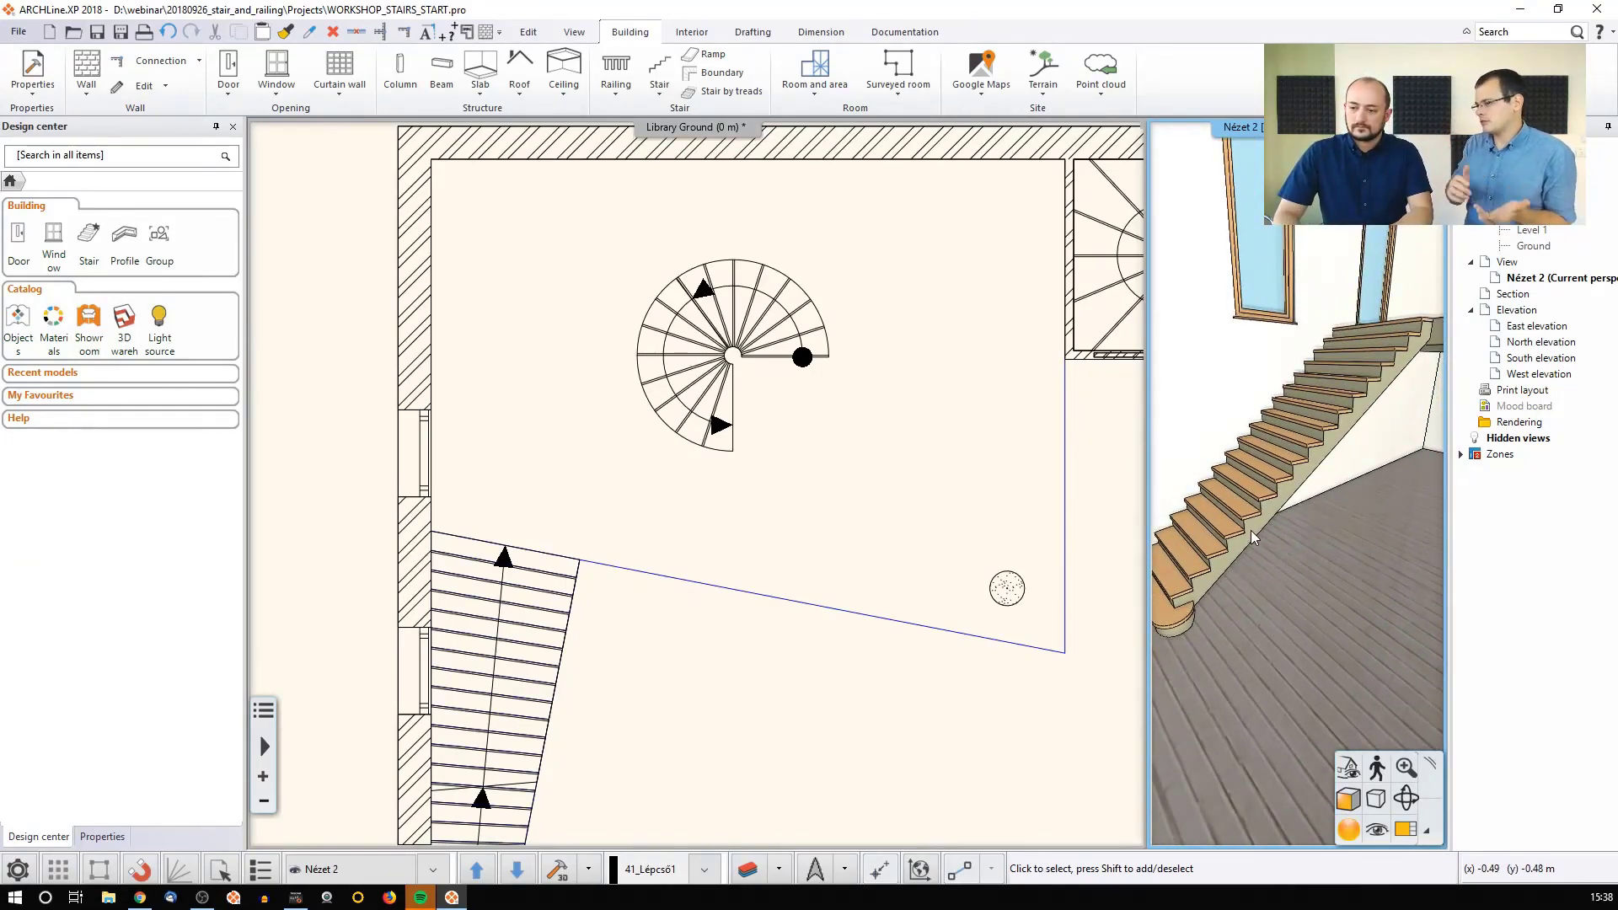
scroll(793, 594, "down", 6)
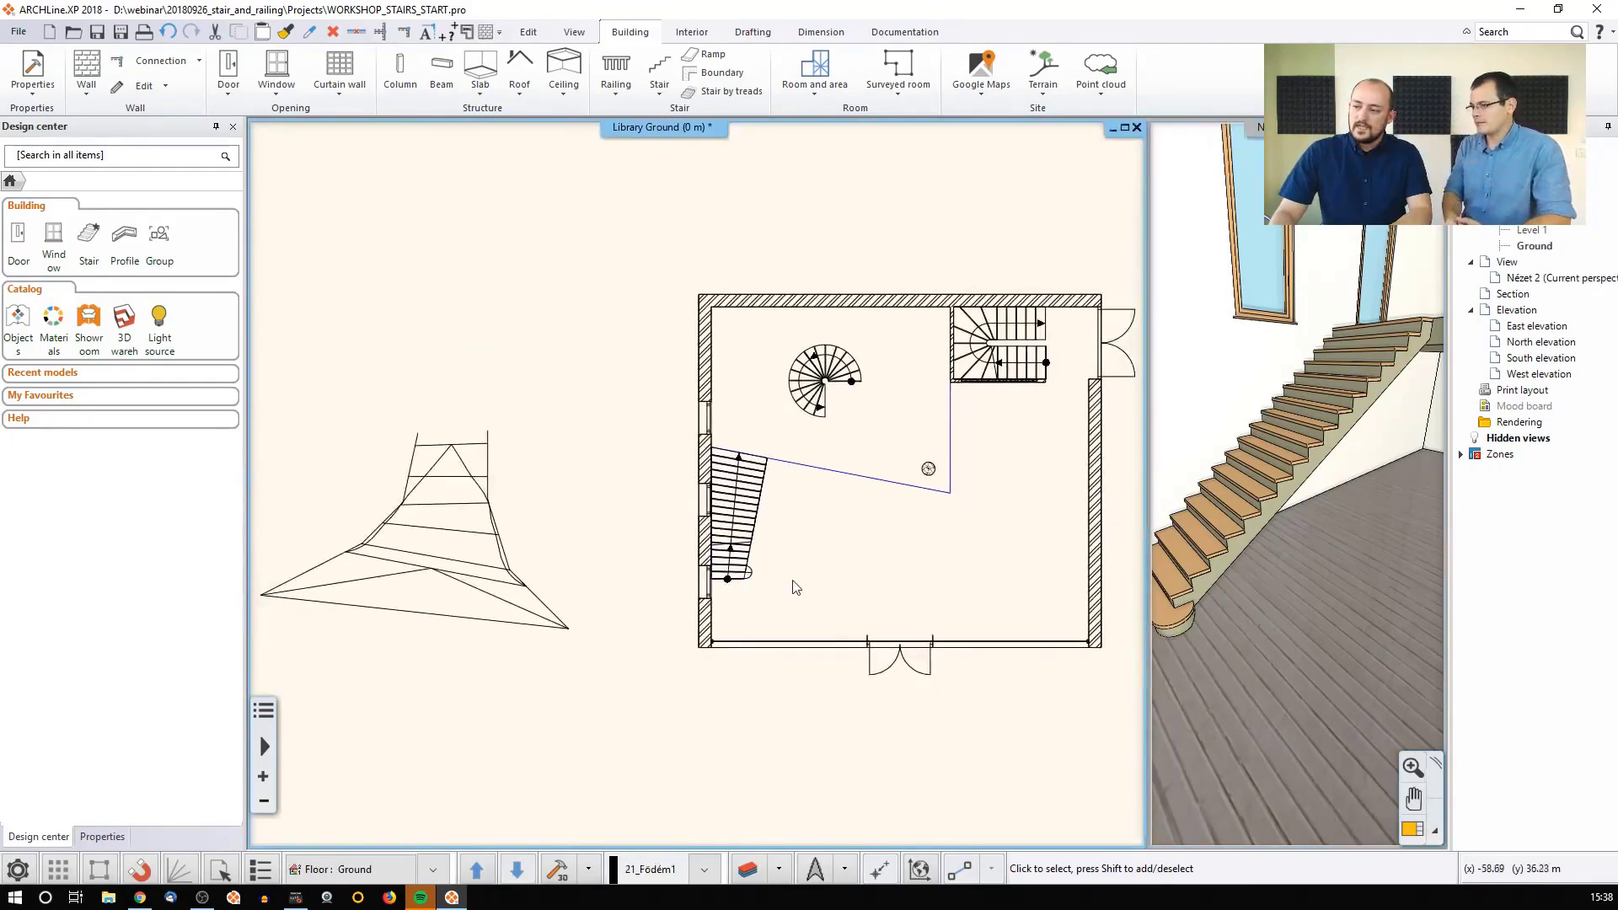
scroll(779, 531, "up", 2)
left_click(361, 555)
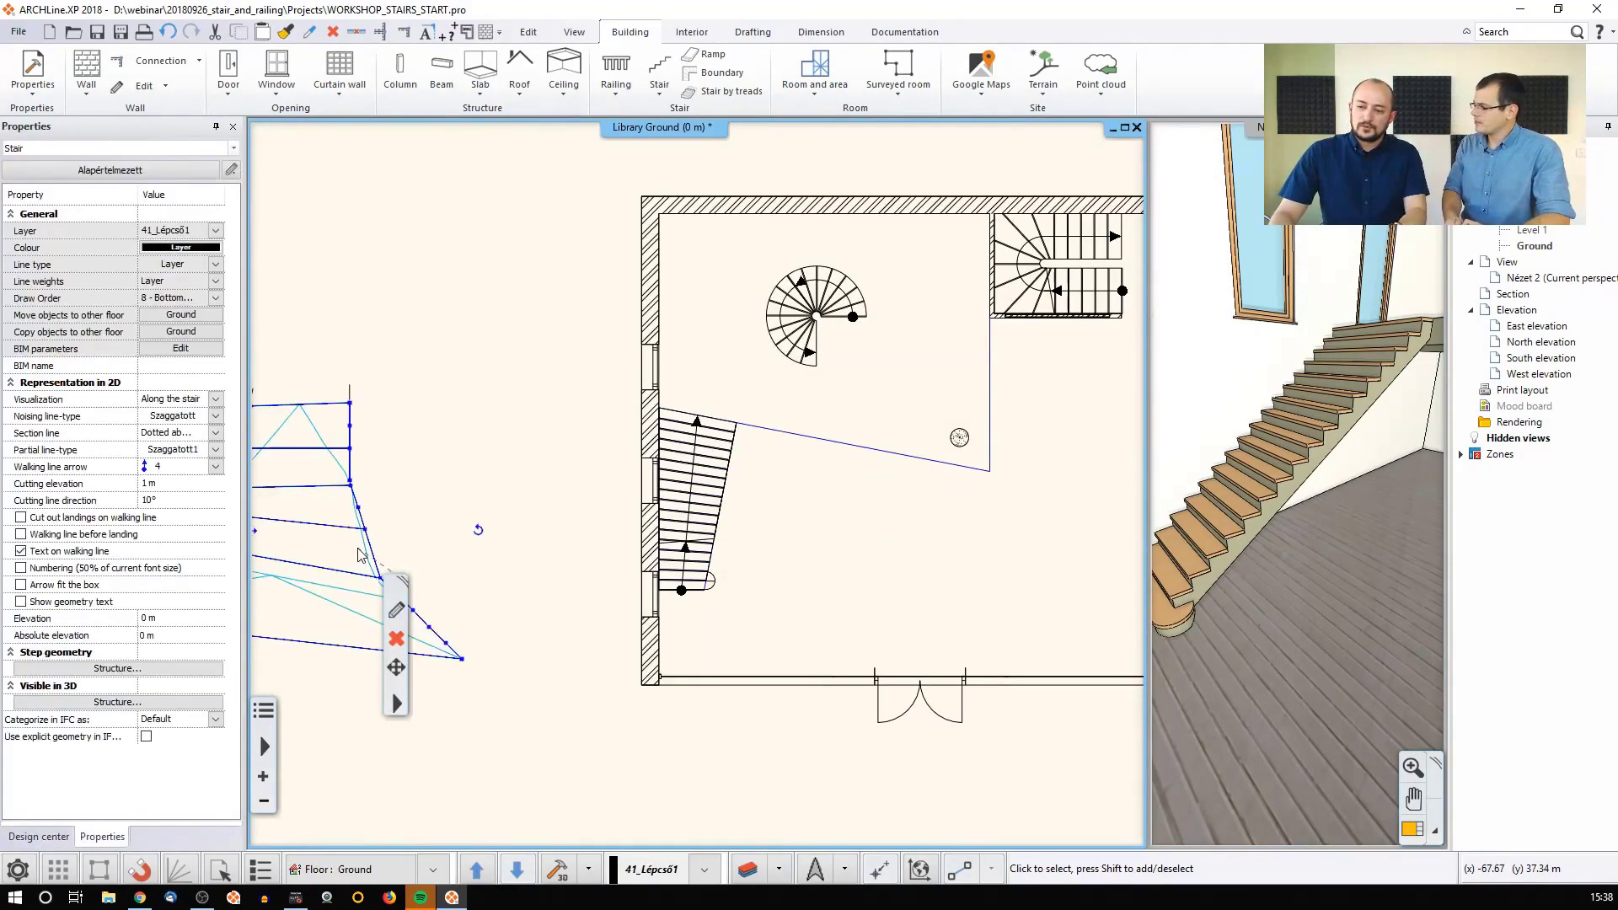
key("Delete")
- Draw a 1 layered 10 wide wall about 3.55 m long along the straight stair's open side, from the rounded first step to the upper corner
middle_click_drag(726, 589, 666, 595)
scroll(666, 594, "up", 2)
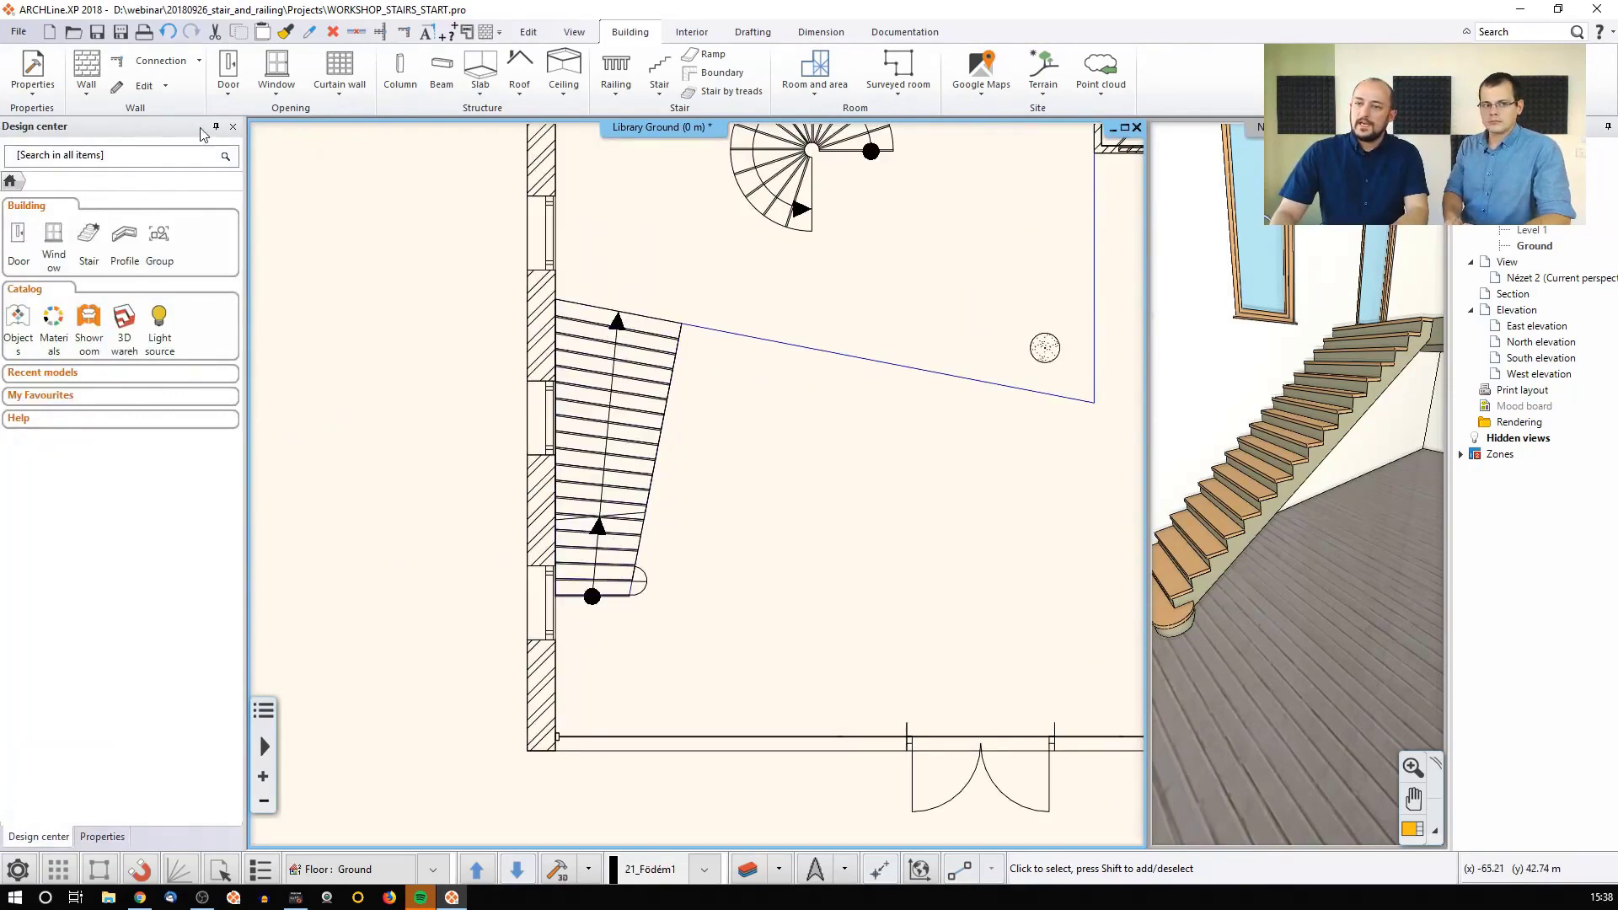
left_click(89, 93)
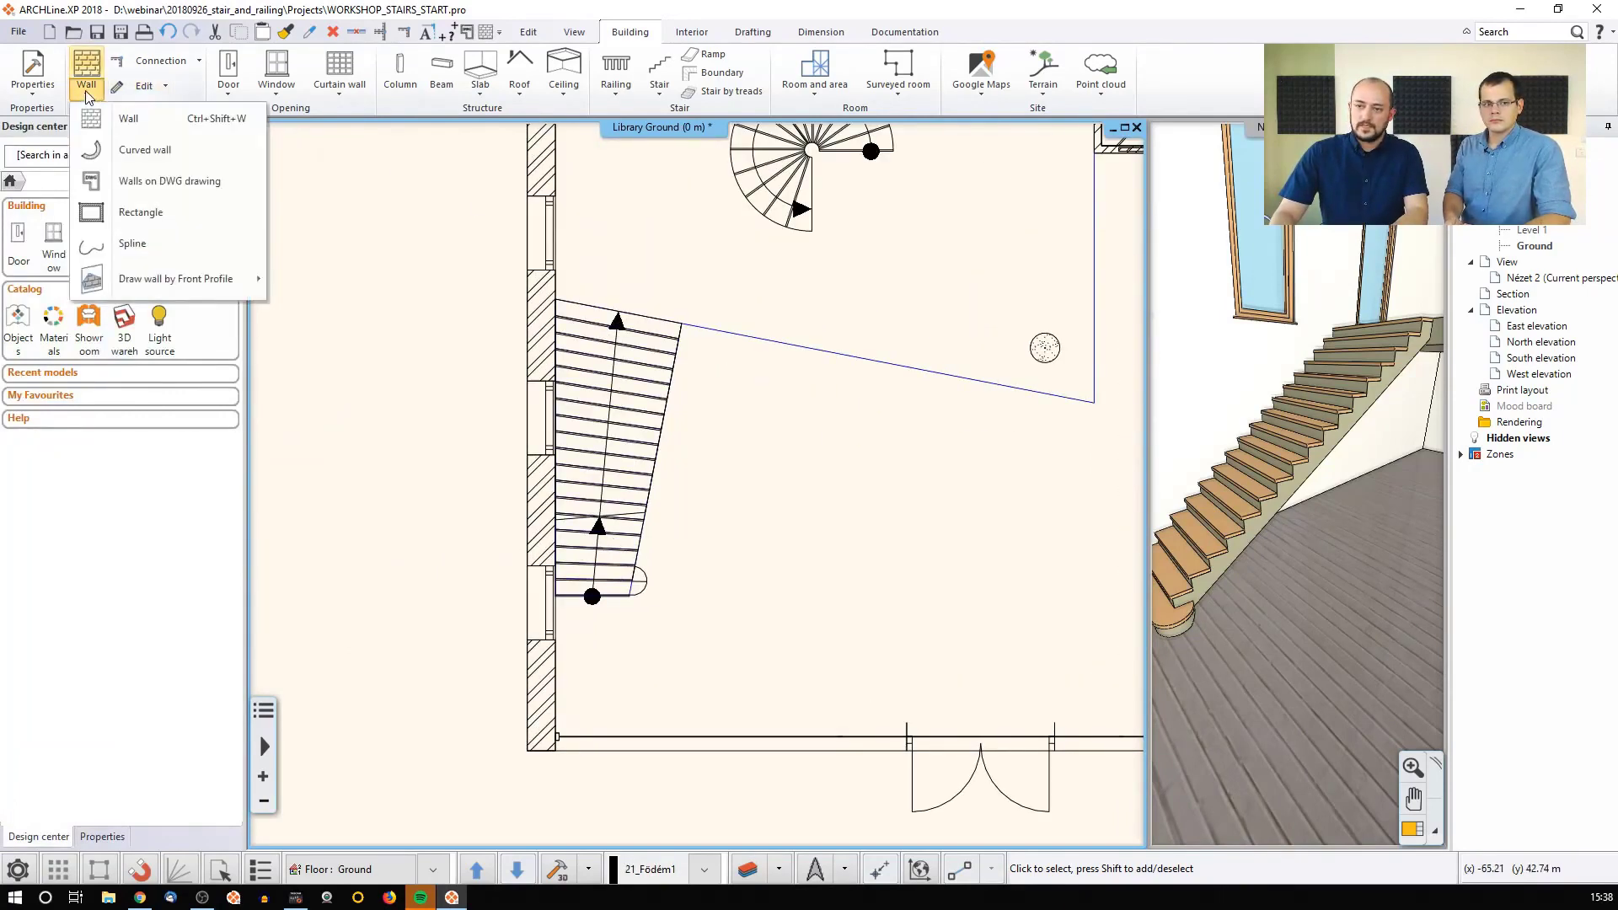
left_click(134, 123)
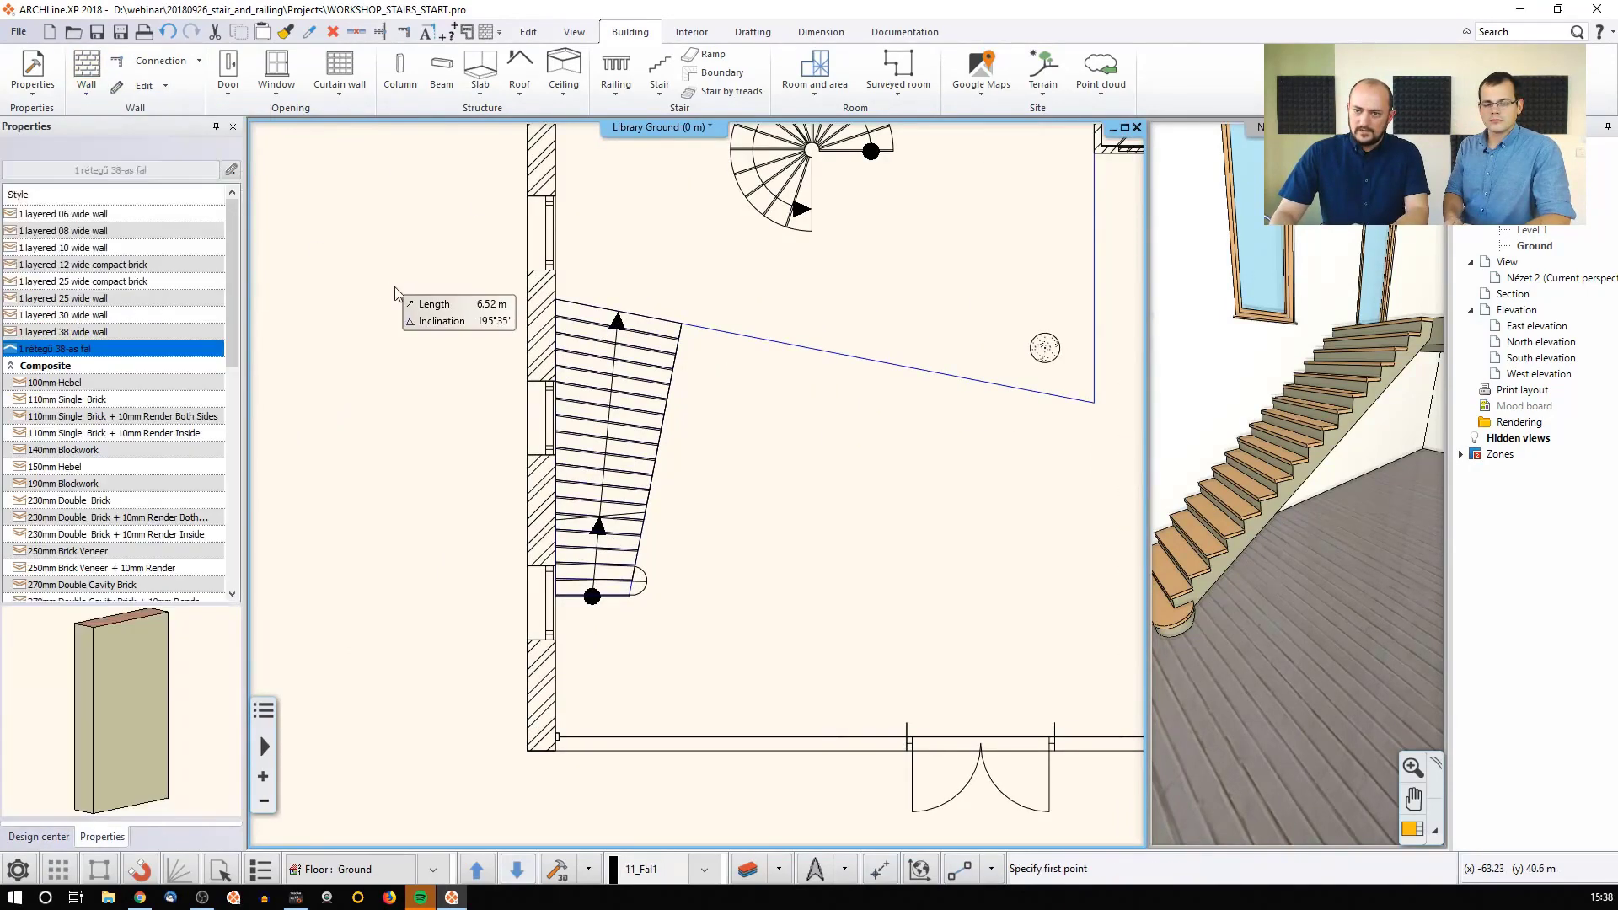
left_click(74, 249)
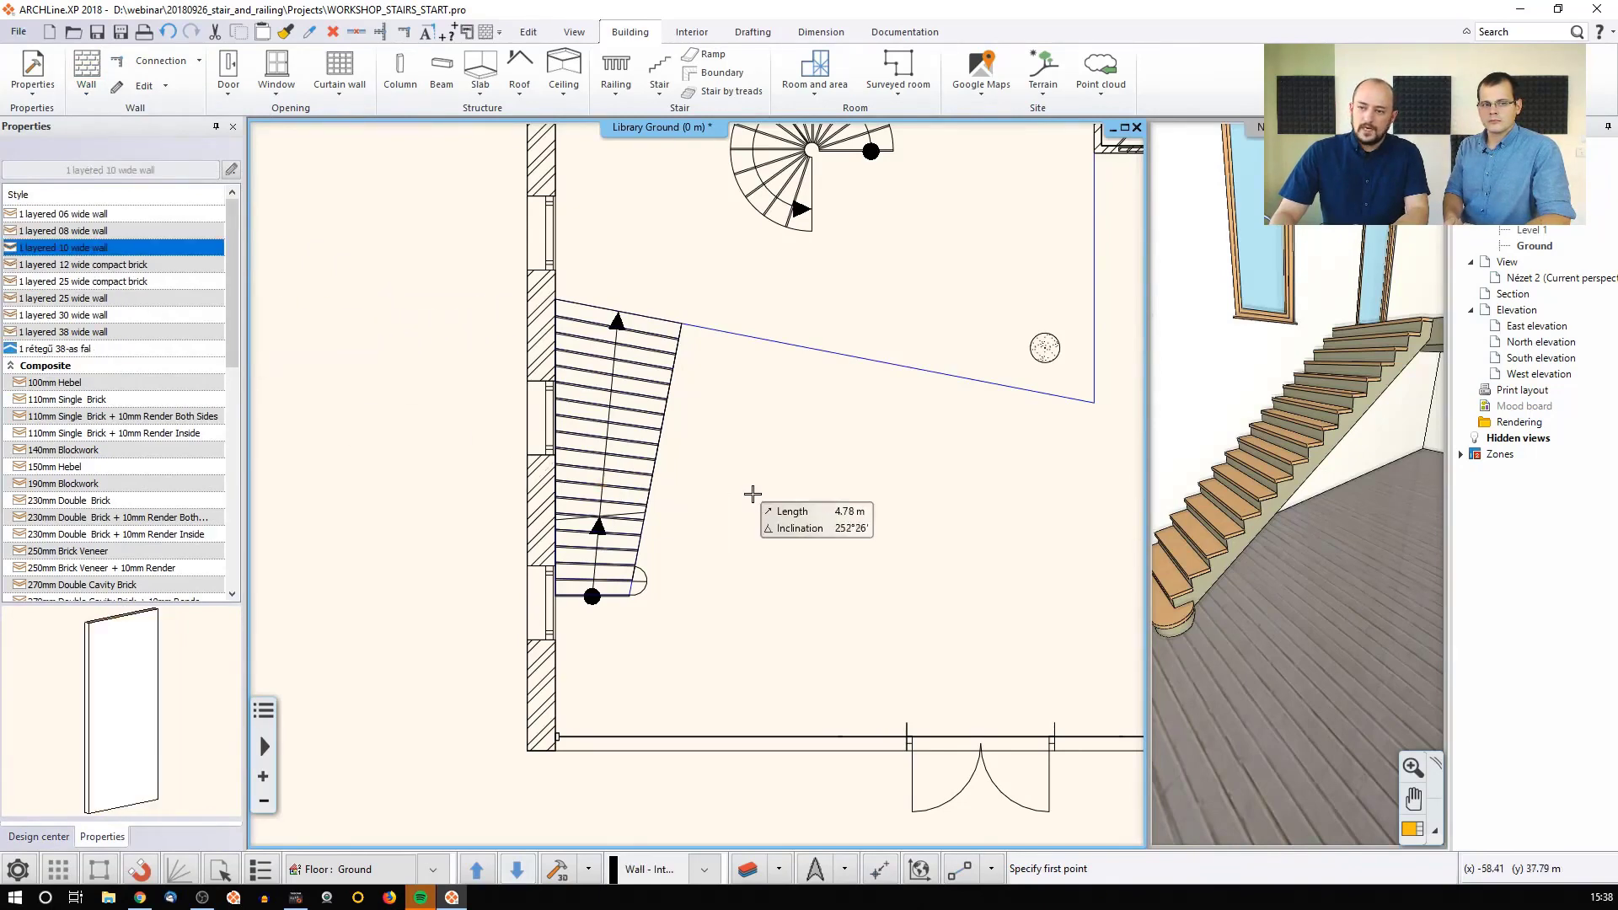
scroll(685, 503, "up", 1)
scroll(674, 540, "up", 5)
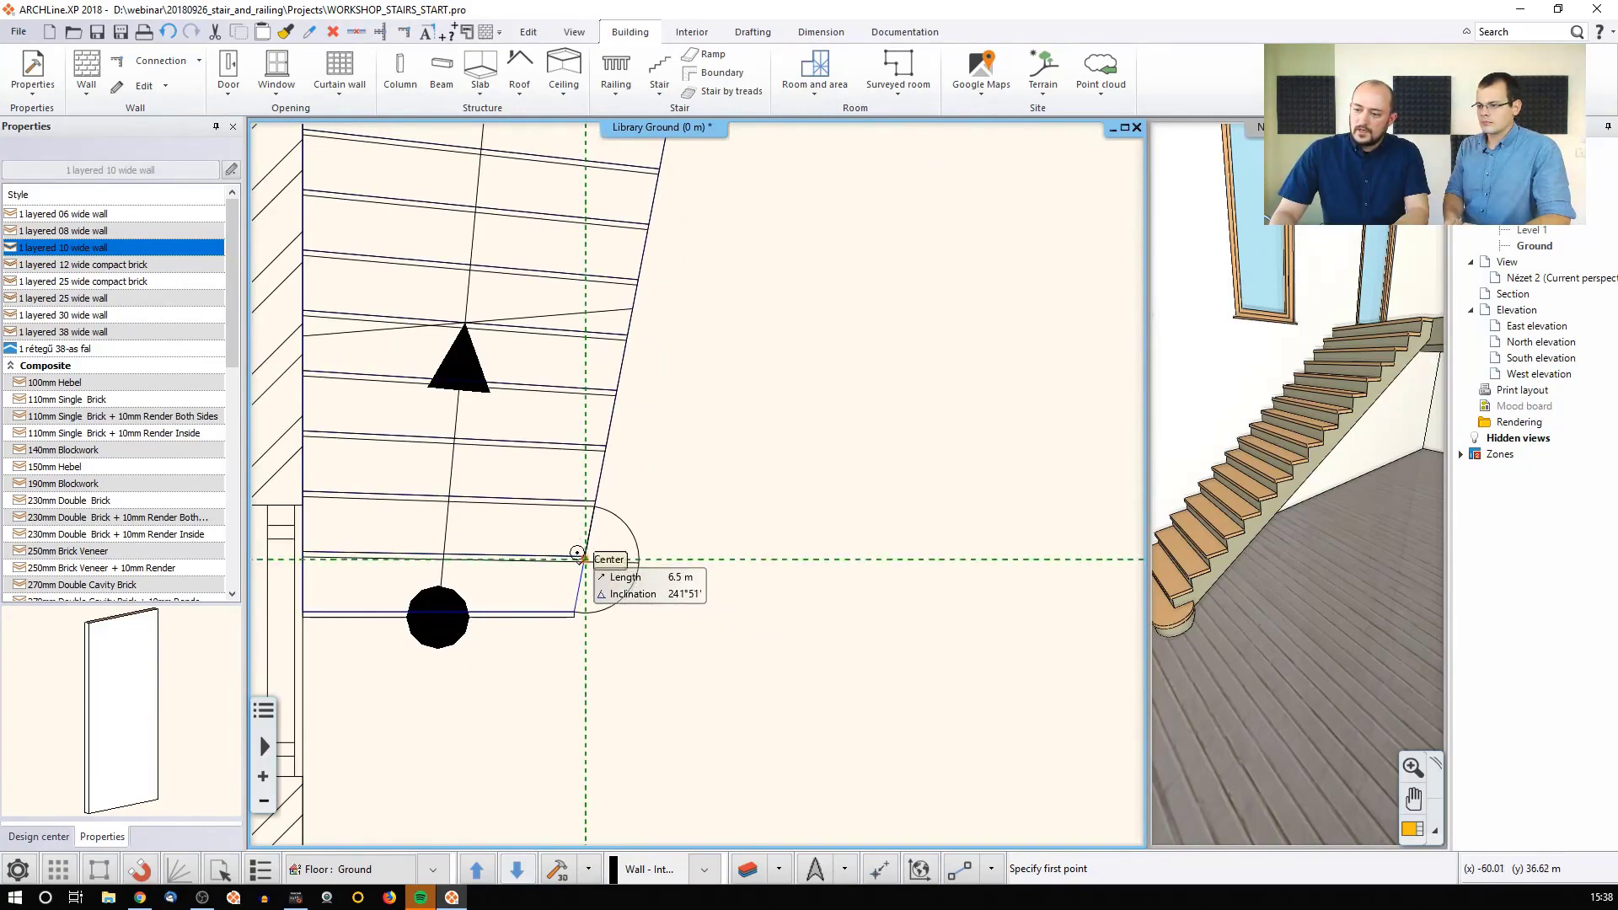
scroll(578, 557, "up", 3)
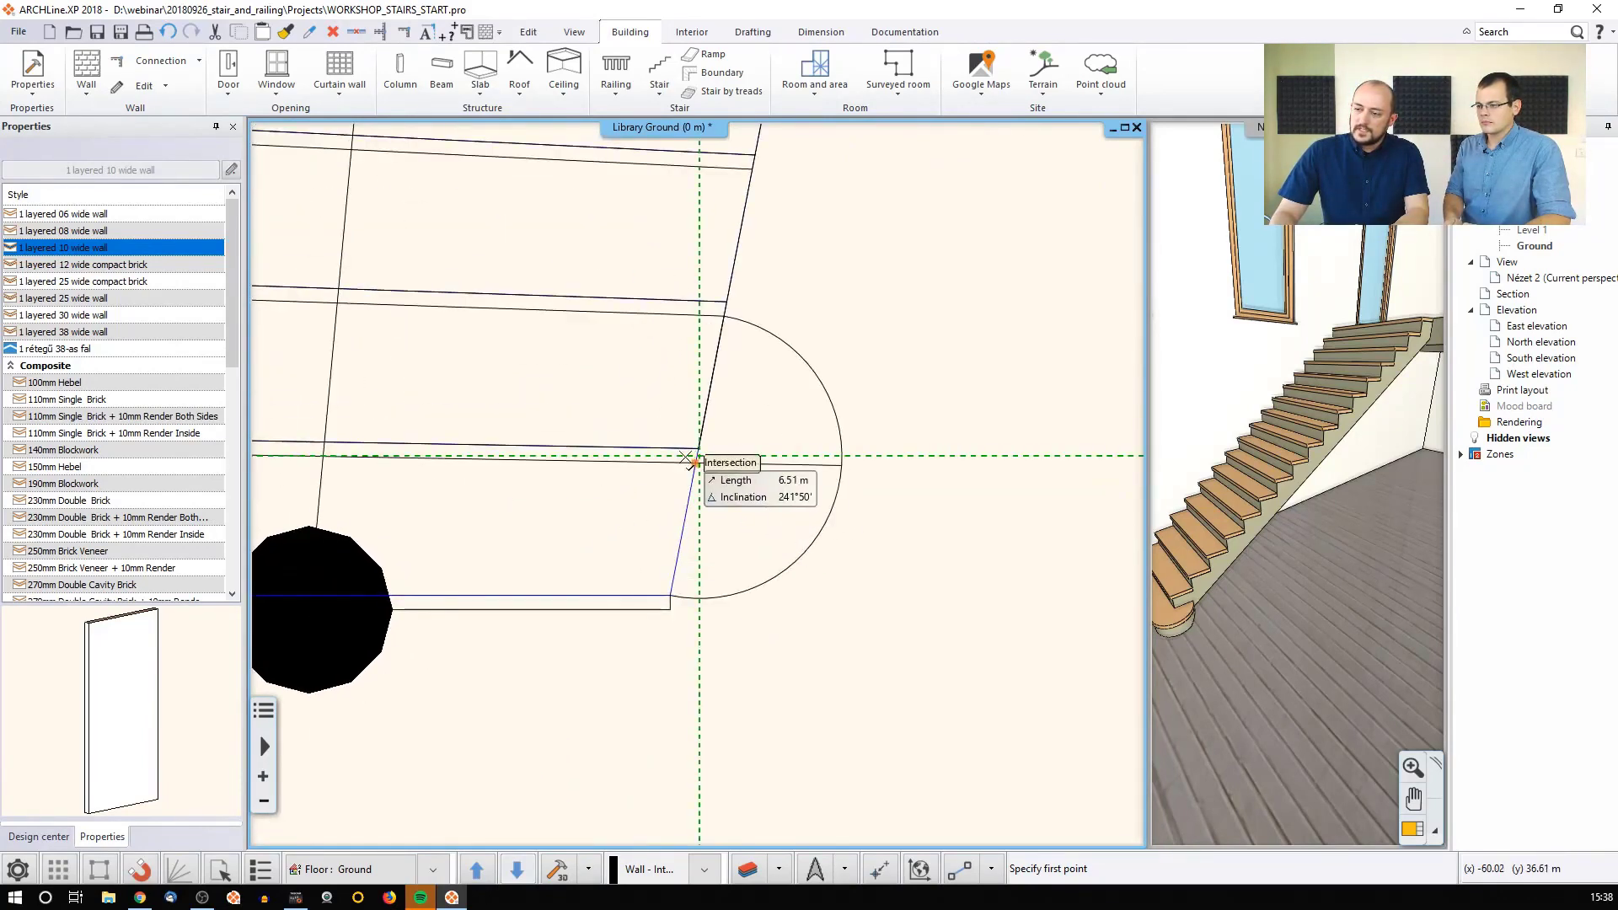
left_click(582, 559)
scroll(779, 347, "down", 4)
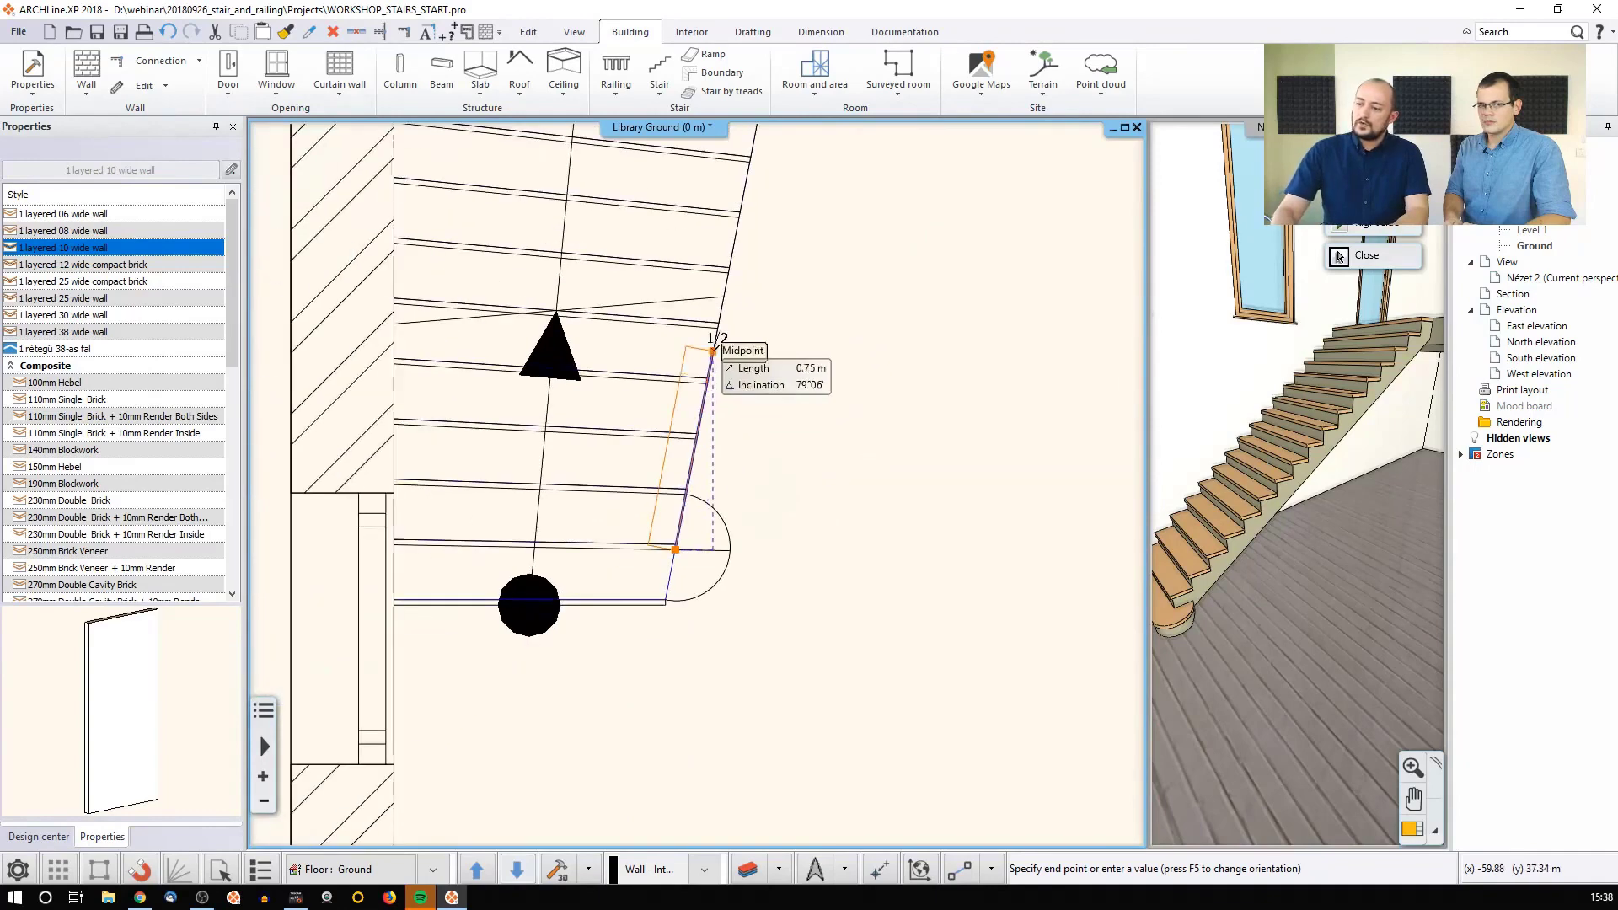
middle_click_drag(756, 273, 653, 539)
mouse_move(716, 198)
middle_mouse_down()
mouse_move(671, 447)
mouse_move(664, 339)
mouse_move(655, 409)
middle_mouse_up()
scroll(672, 448, "up", 1)
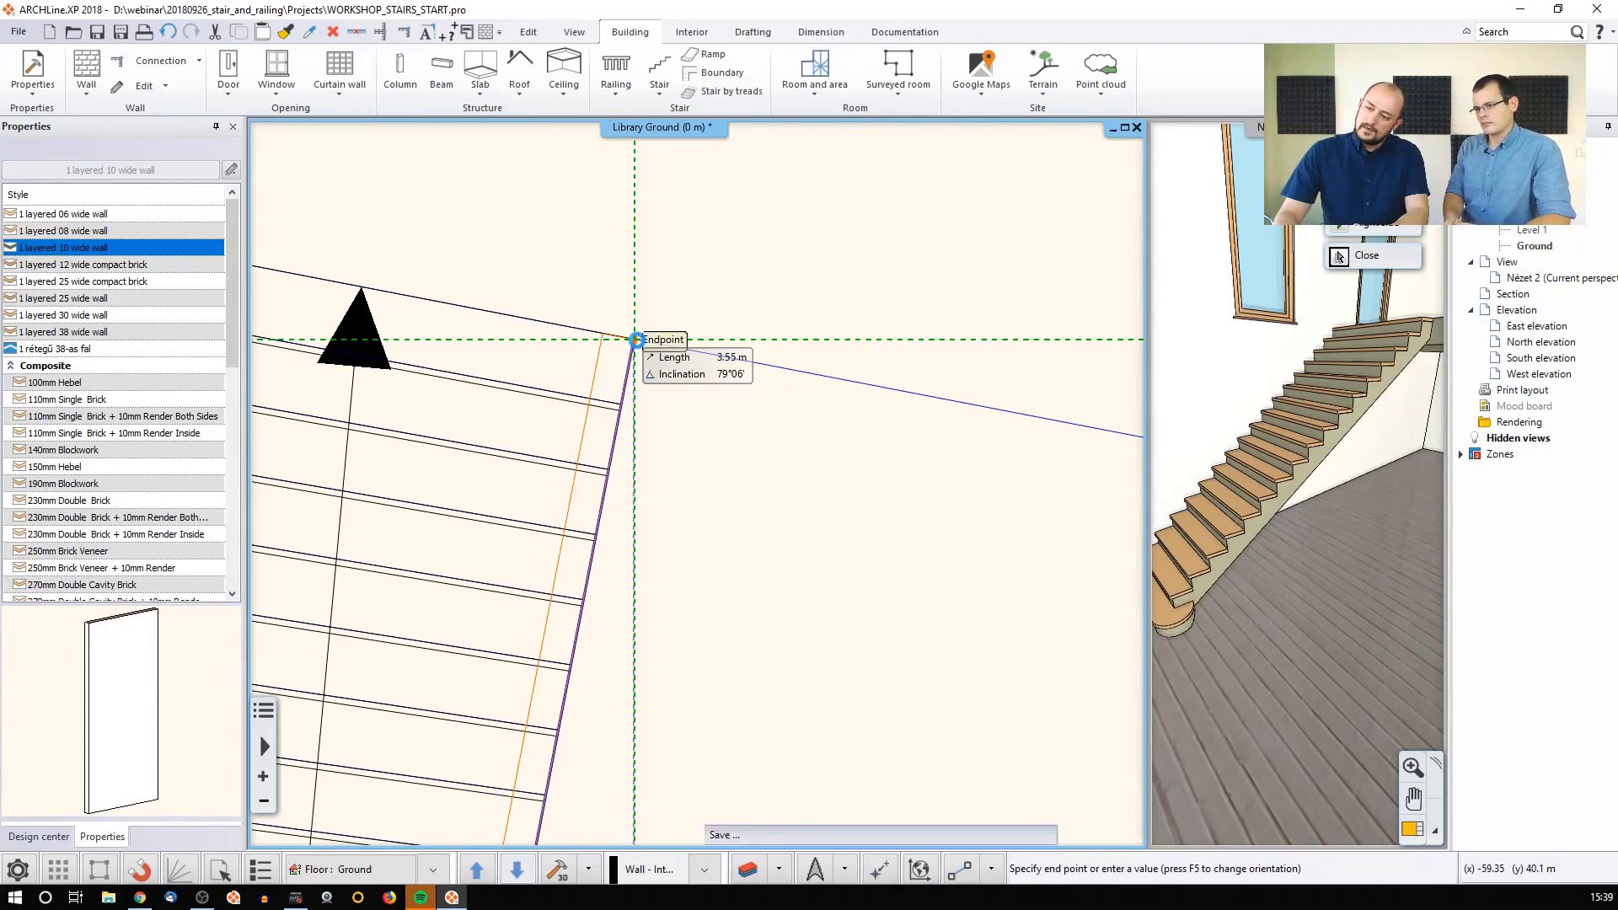
left_click(634, 339)
key("Escape")
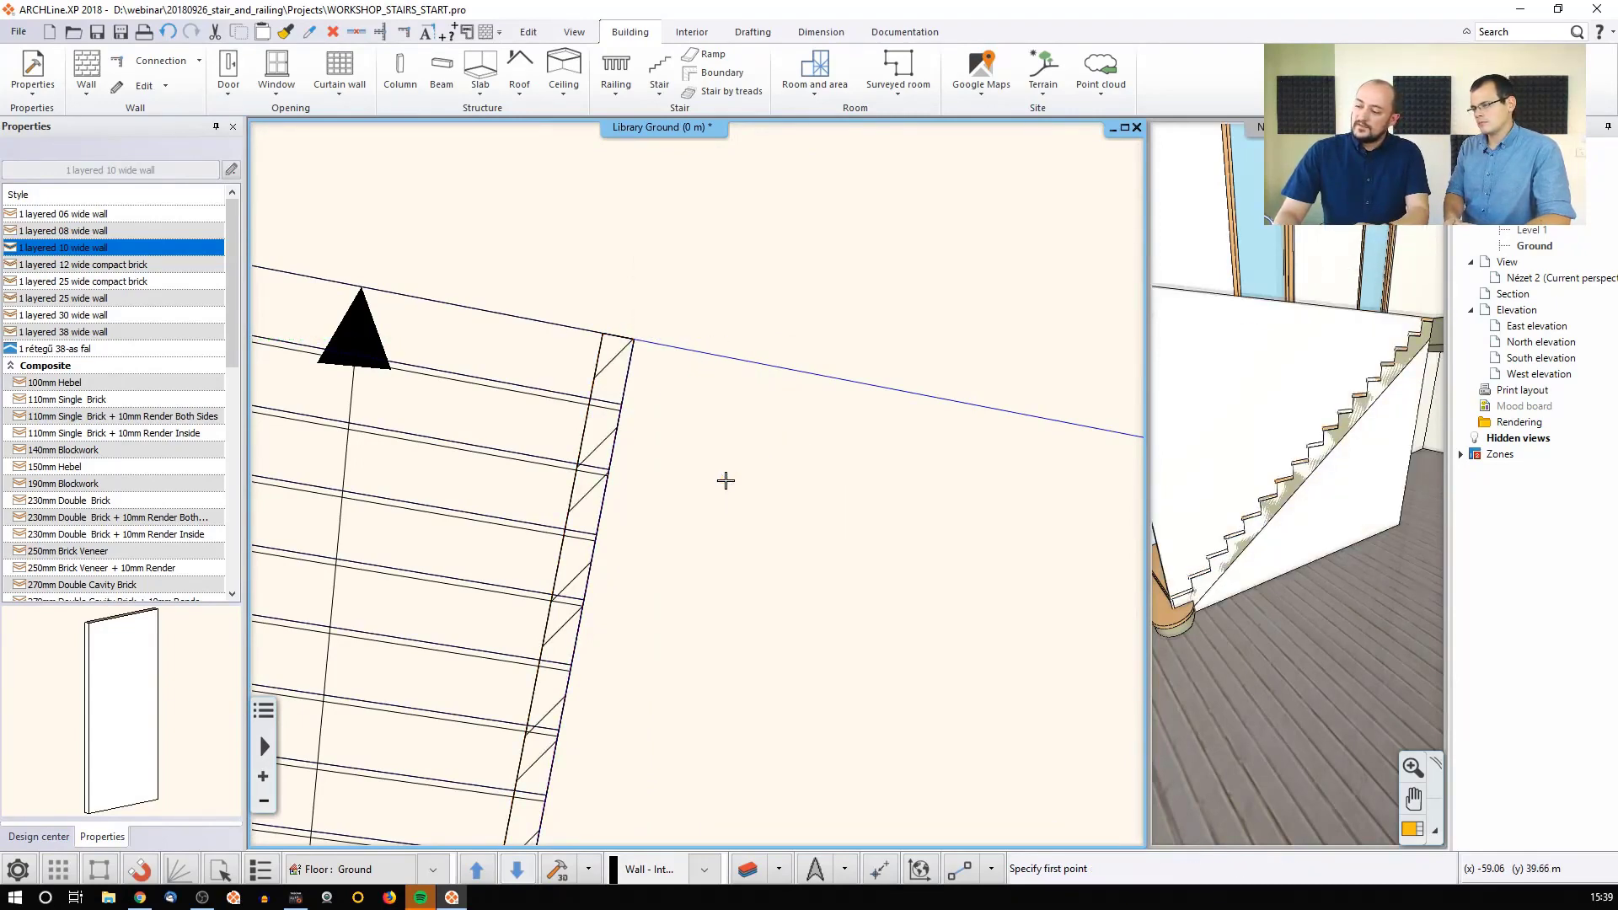
key("Escape")
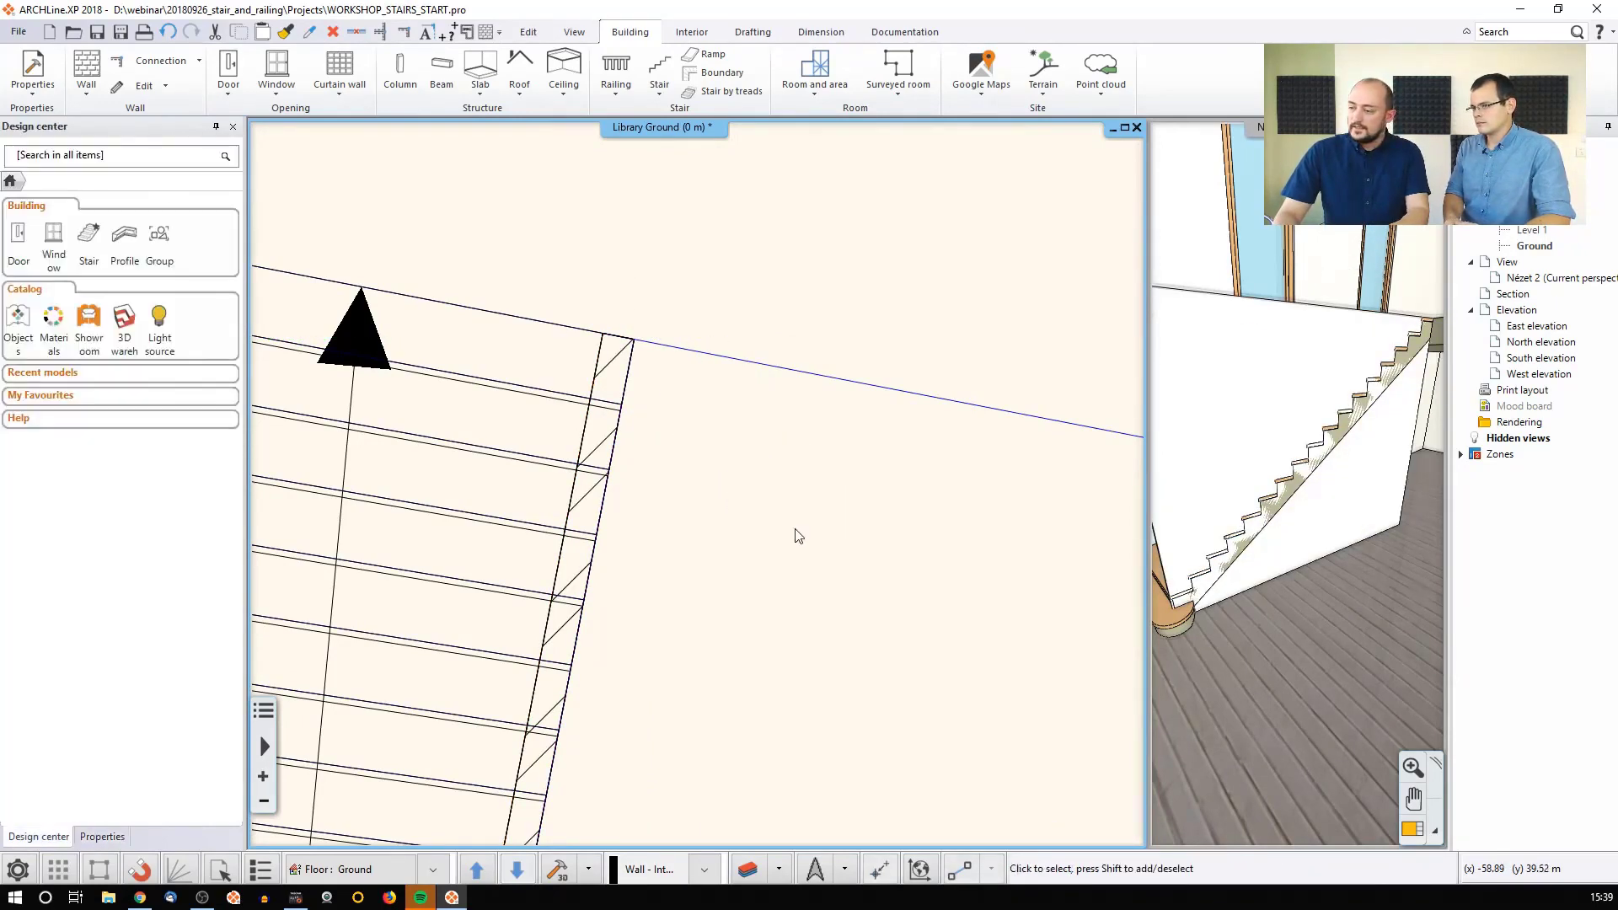
scroll(797, 536, "down", 2)
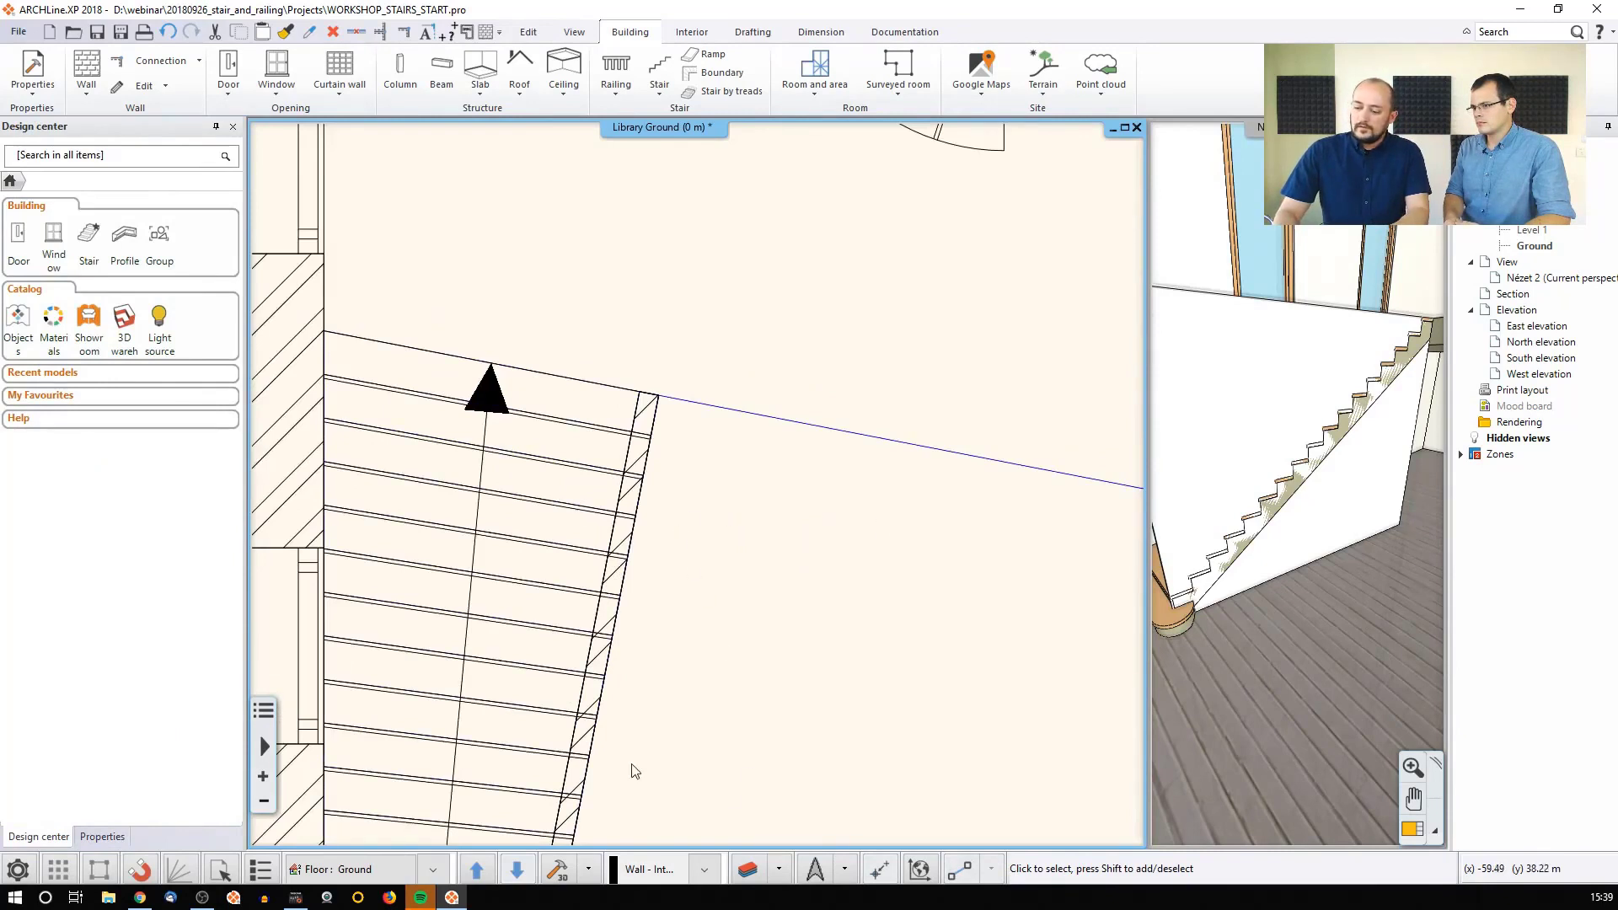
left_click(1280, 455)
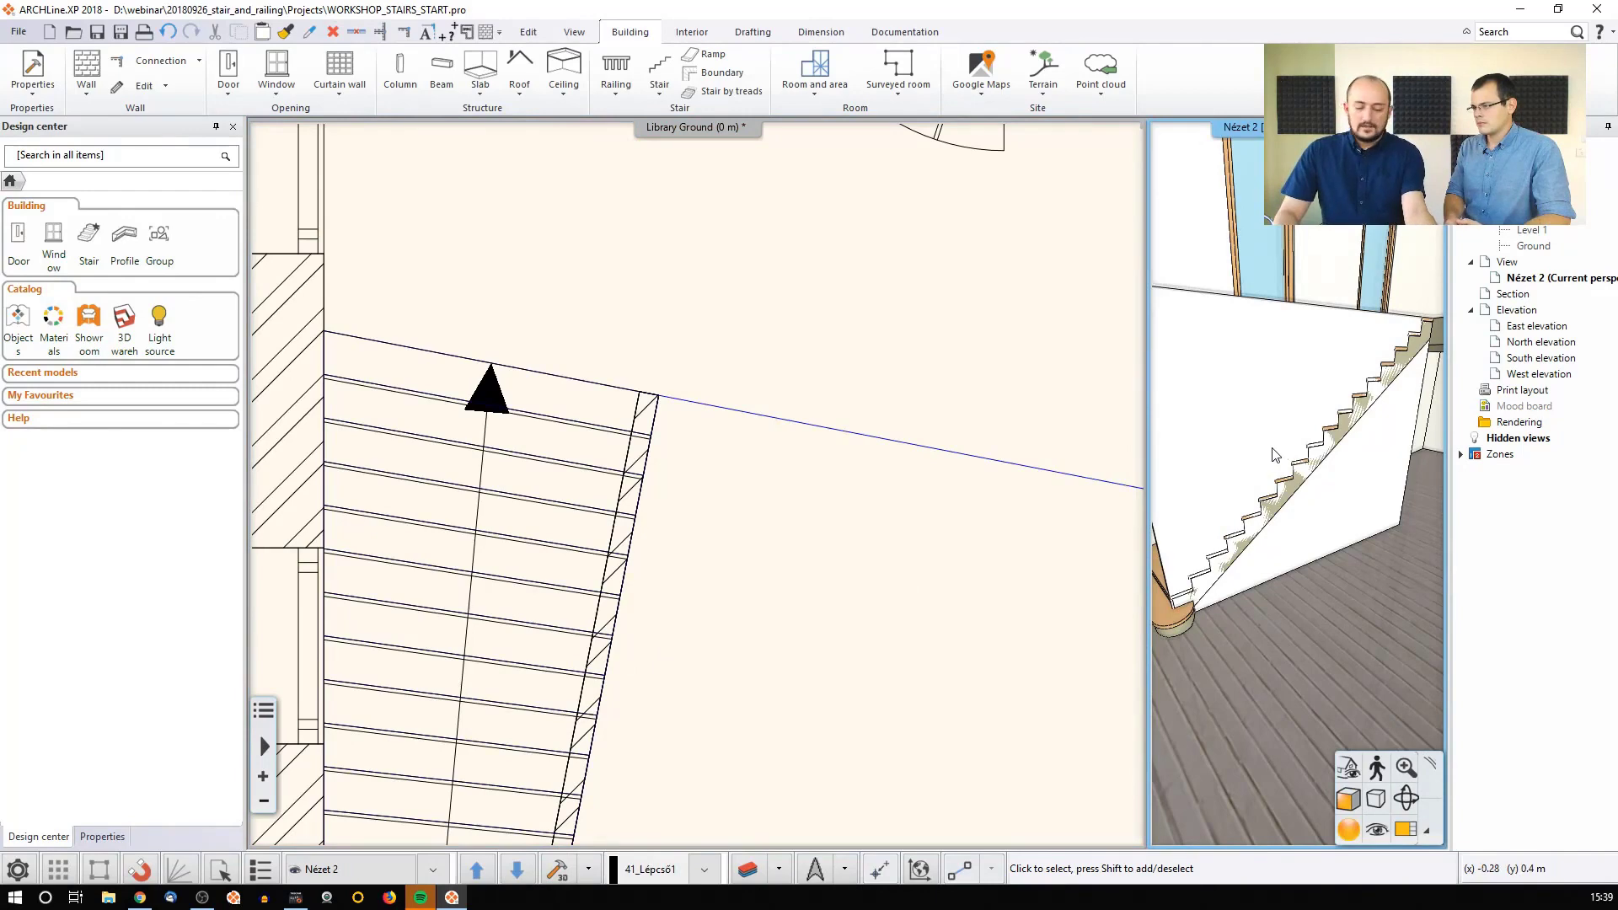
middle_click_drag(1273, 451, 1352, 486)
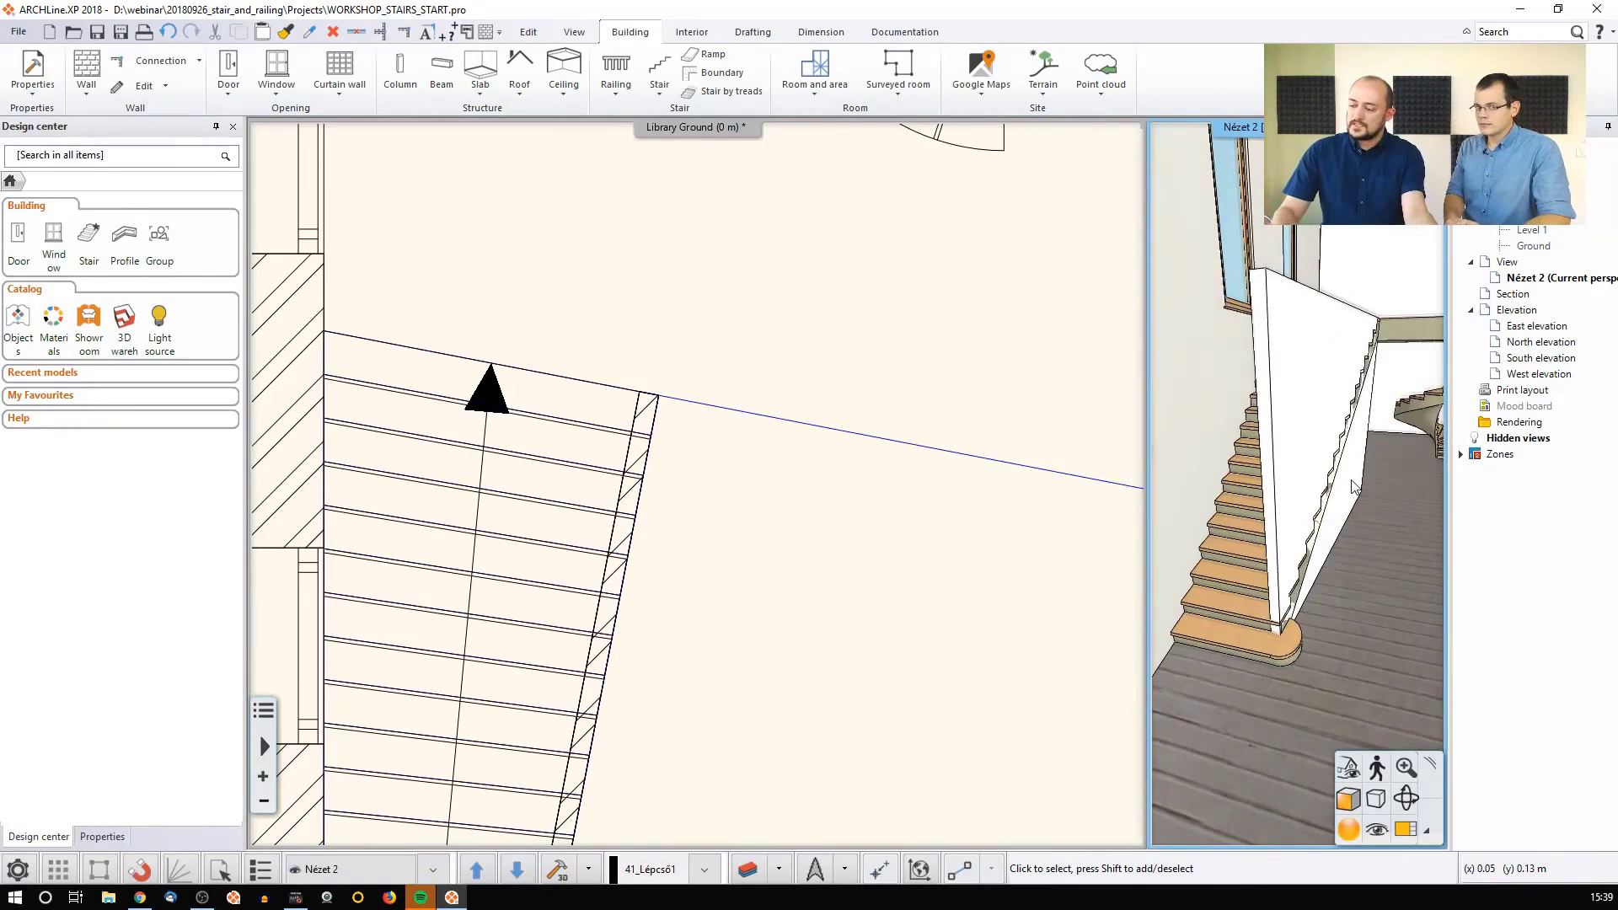
- Set the straight stair's support settings to cut the walls on all floors
left_click(1250, 536)
left_click(1289, 599)
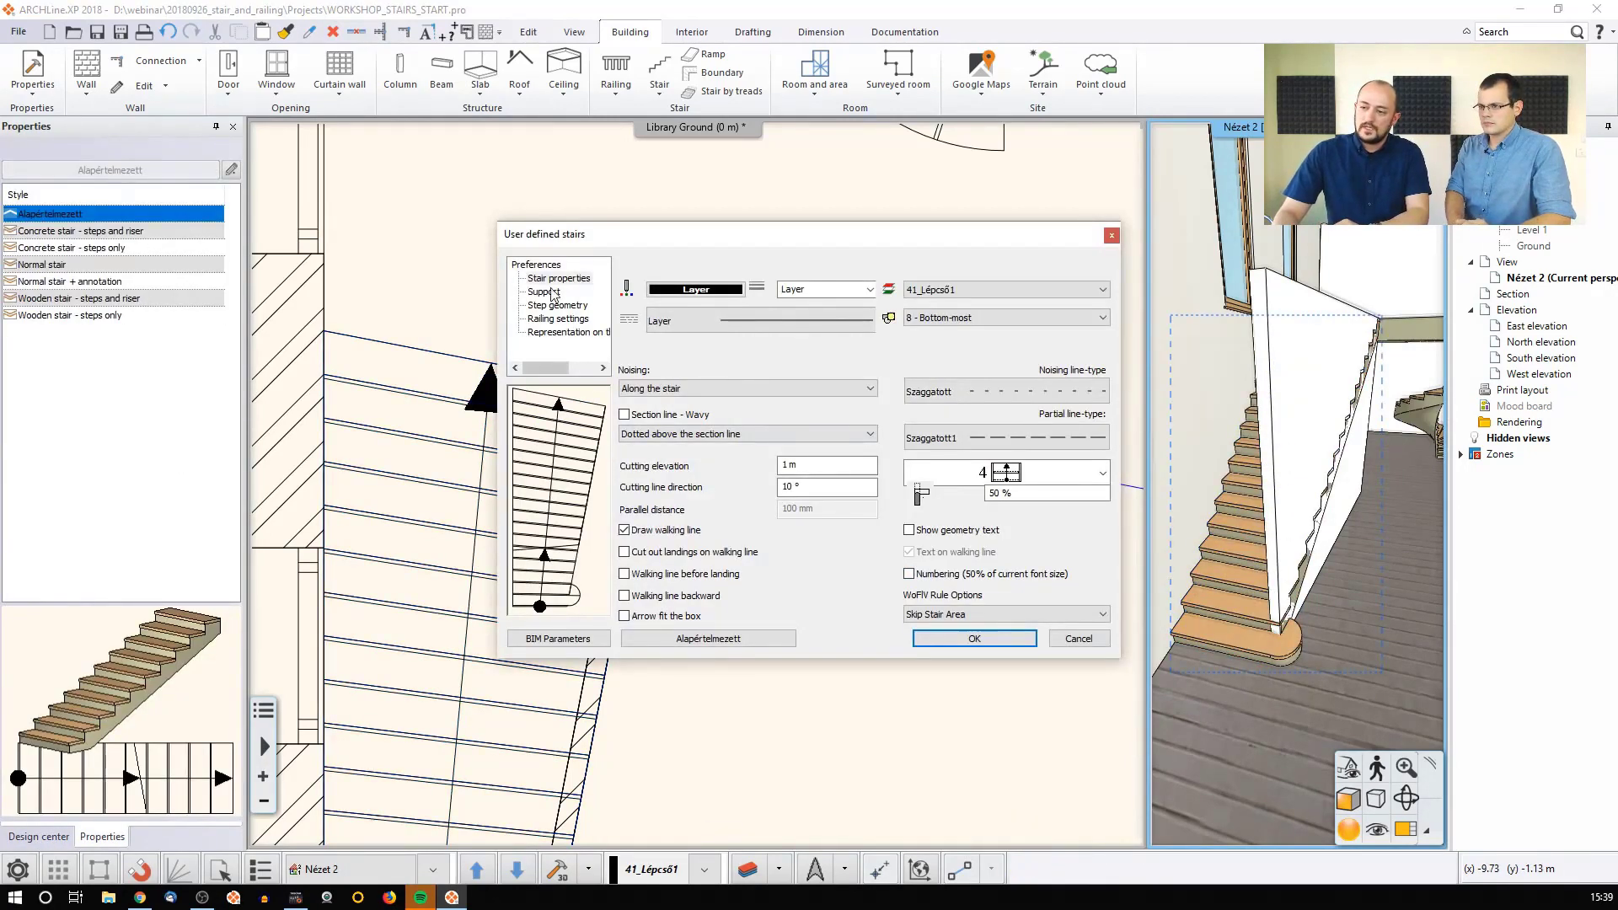
left_click(544, 292)
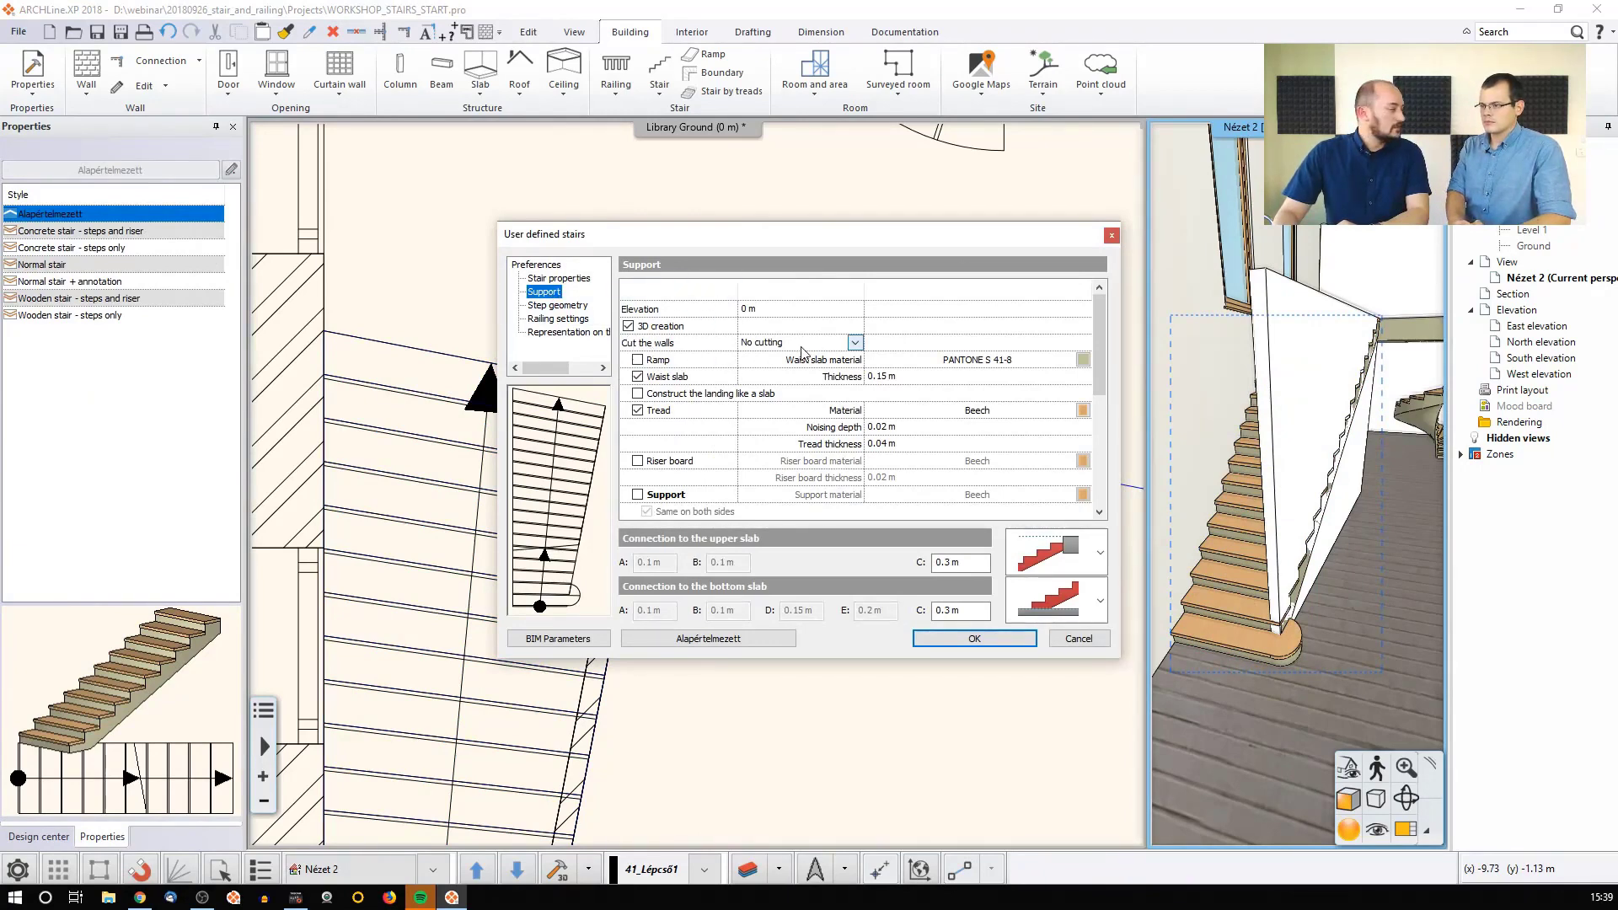
left_click(854, 342)
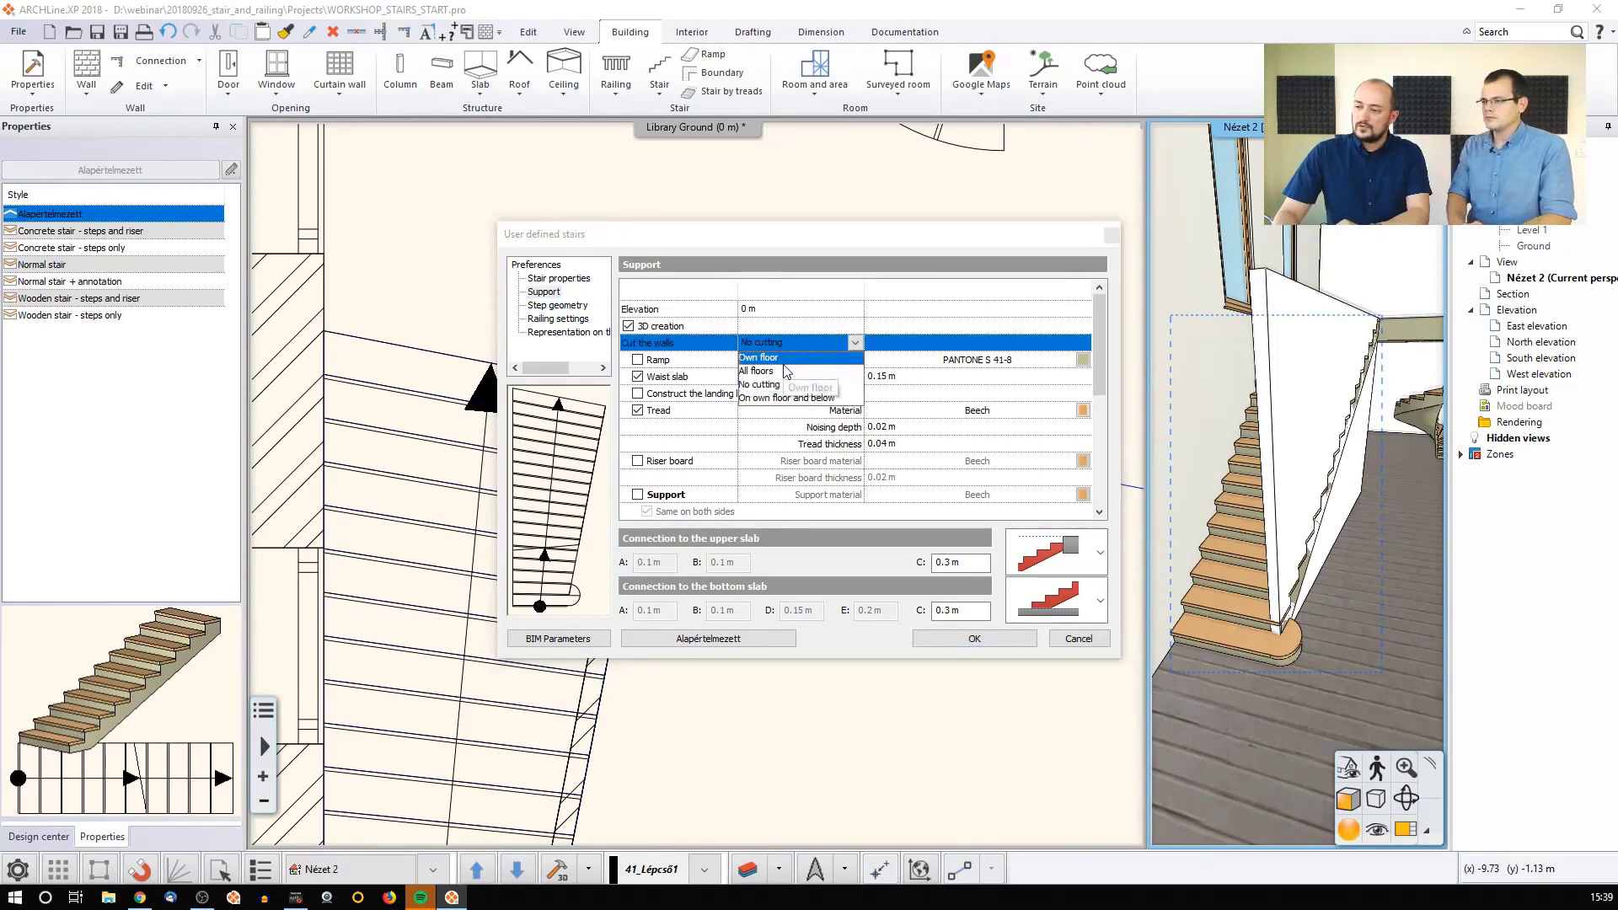
left_click(784, 372)
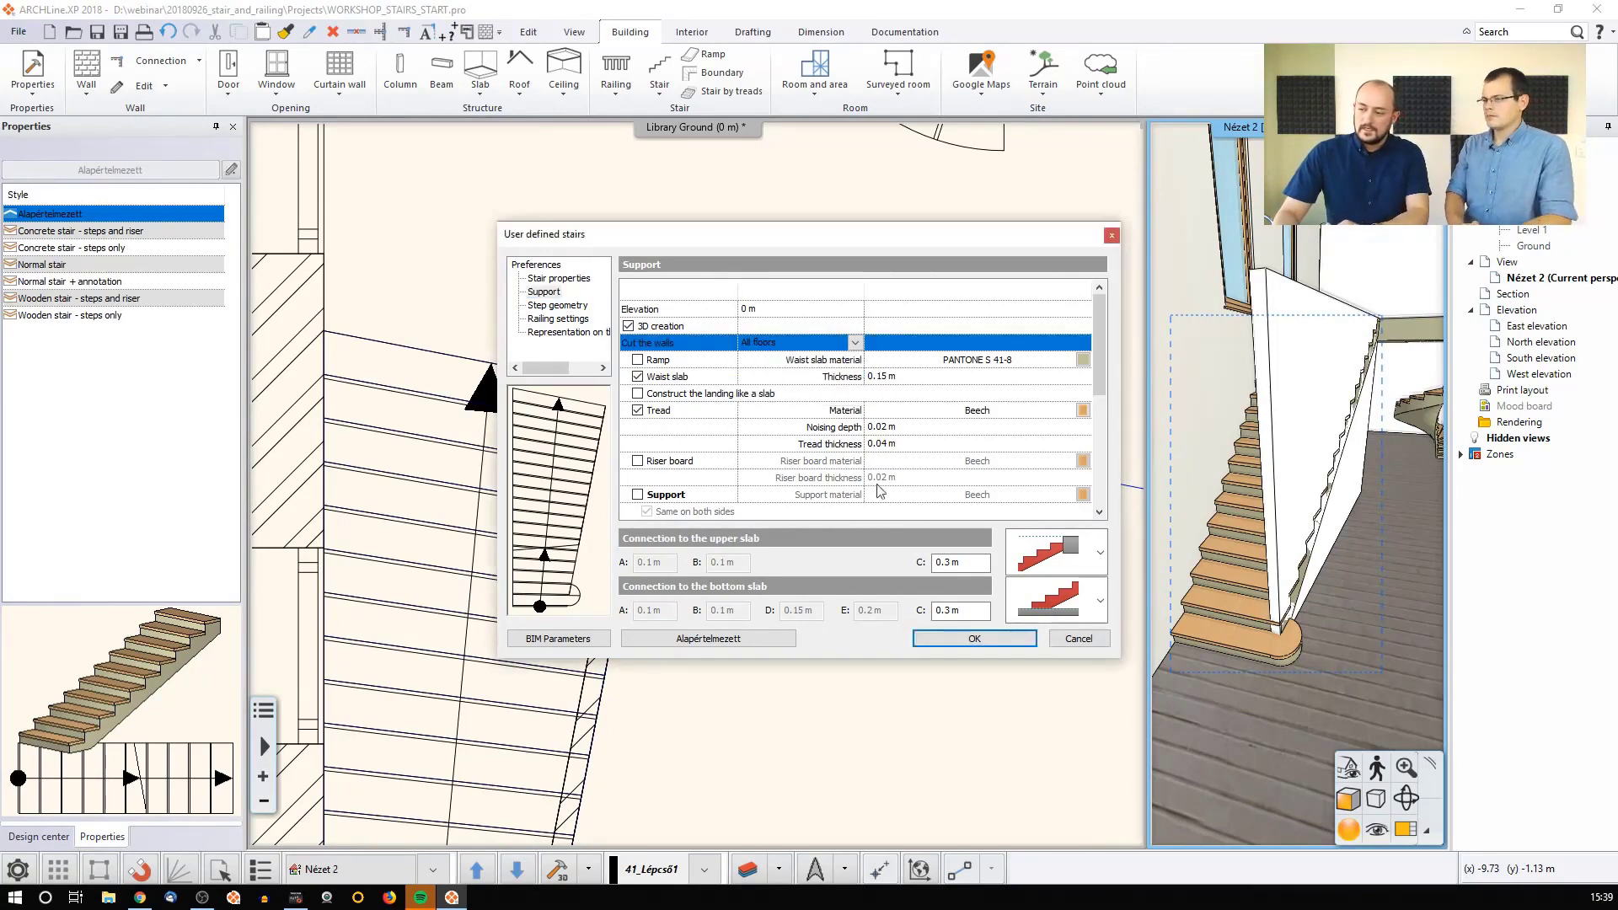
left_click(954, 640)
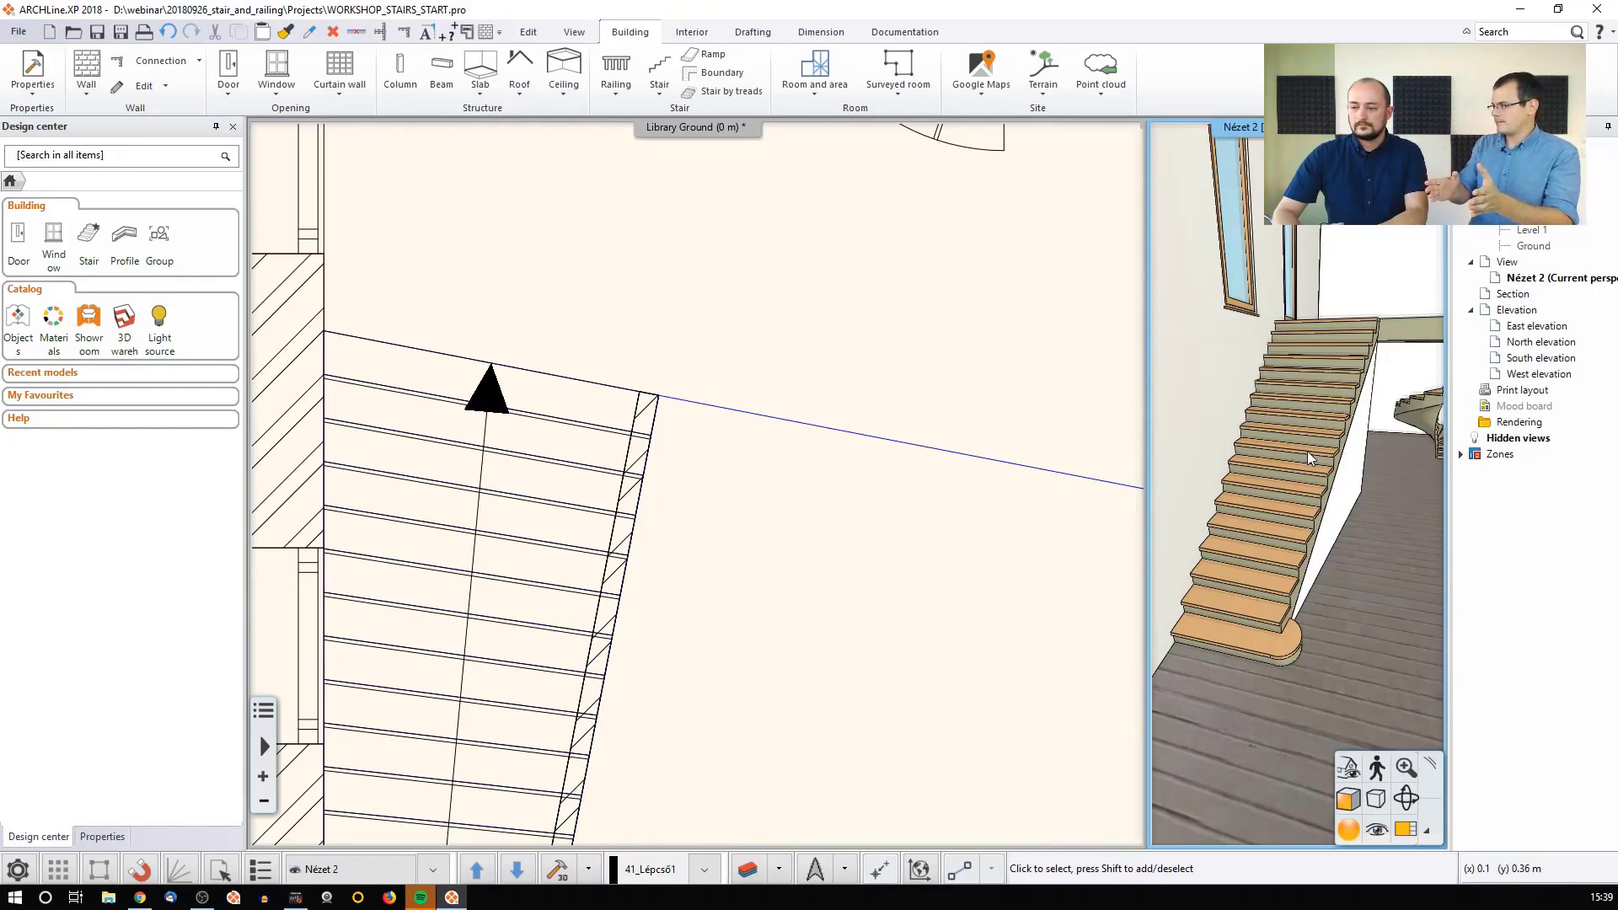
- Rotate the straight stair a quarter turn counter-clockwise in the Ground plan so that it runs through the outer wall
left_click(523, 584)
scroll(754, 567, "down", 1)
scroll(754, 567, "down", 2)
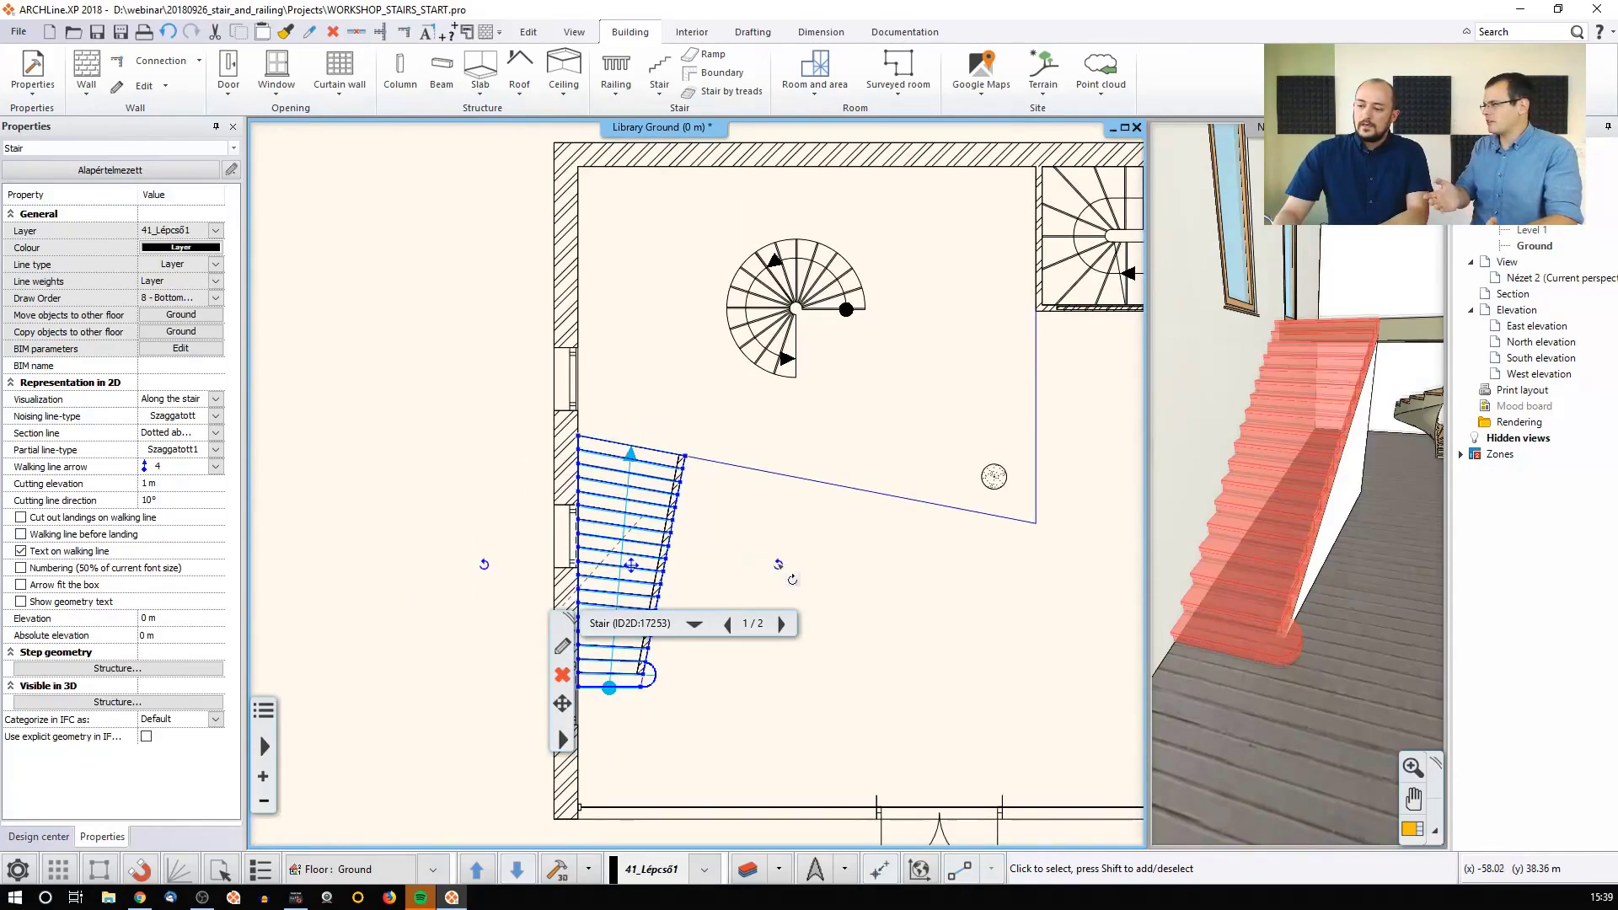
left_click(777, 564)
left_click(842, 576)
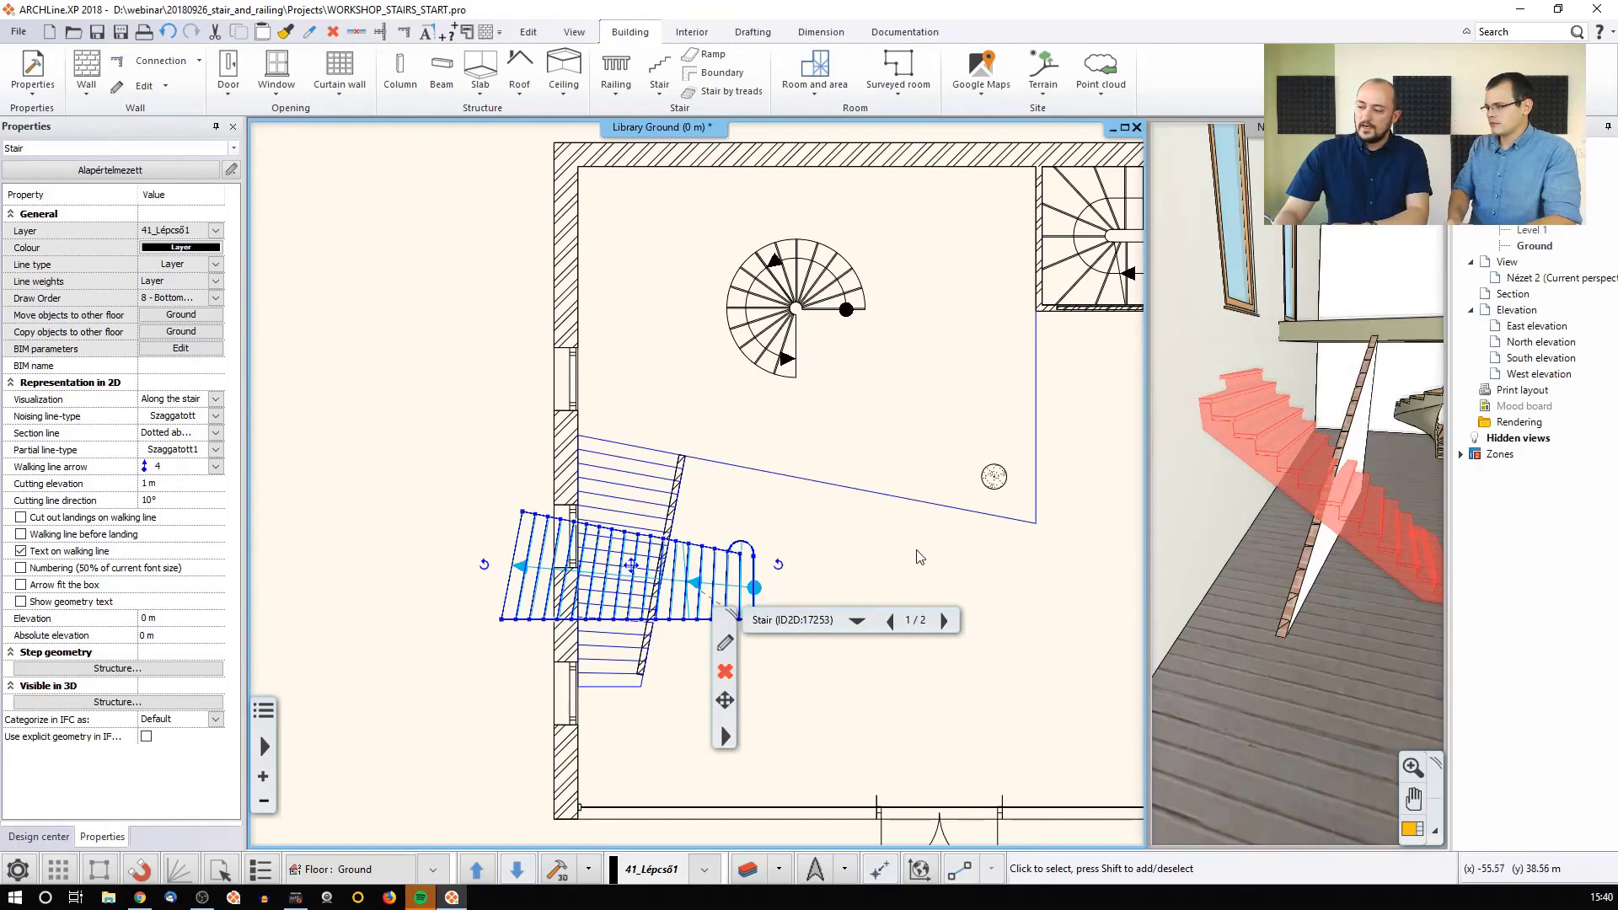
key("Escape")
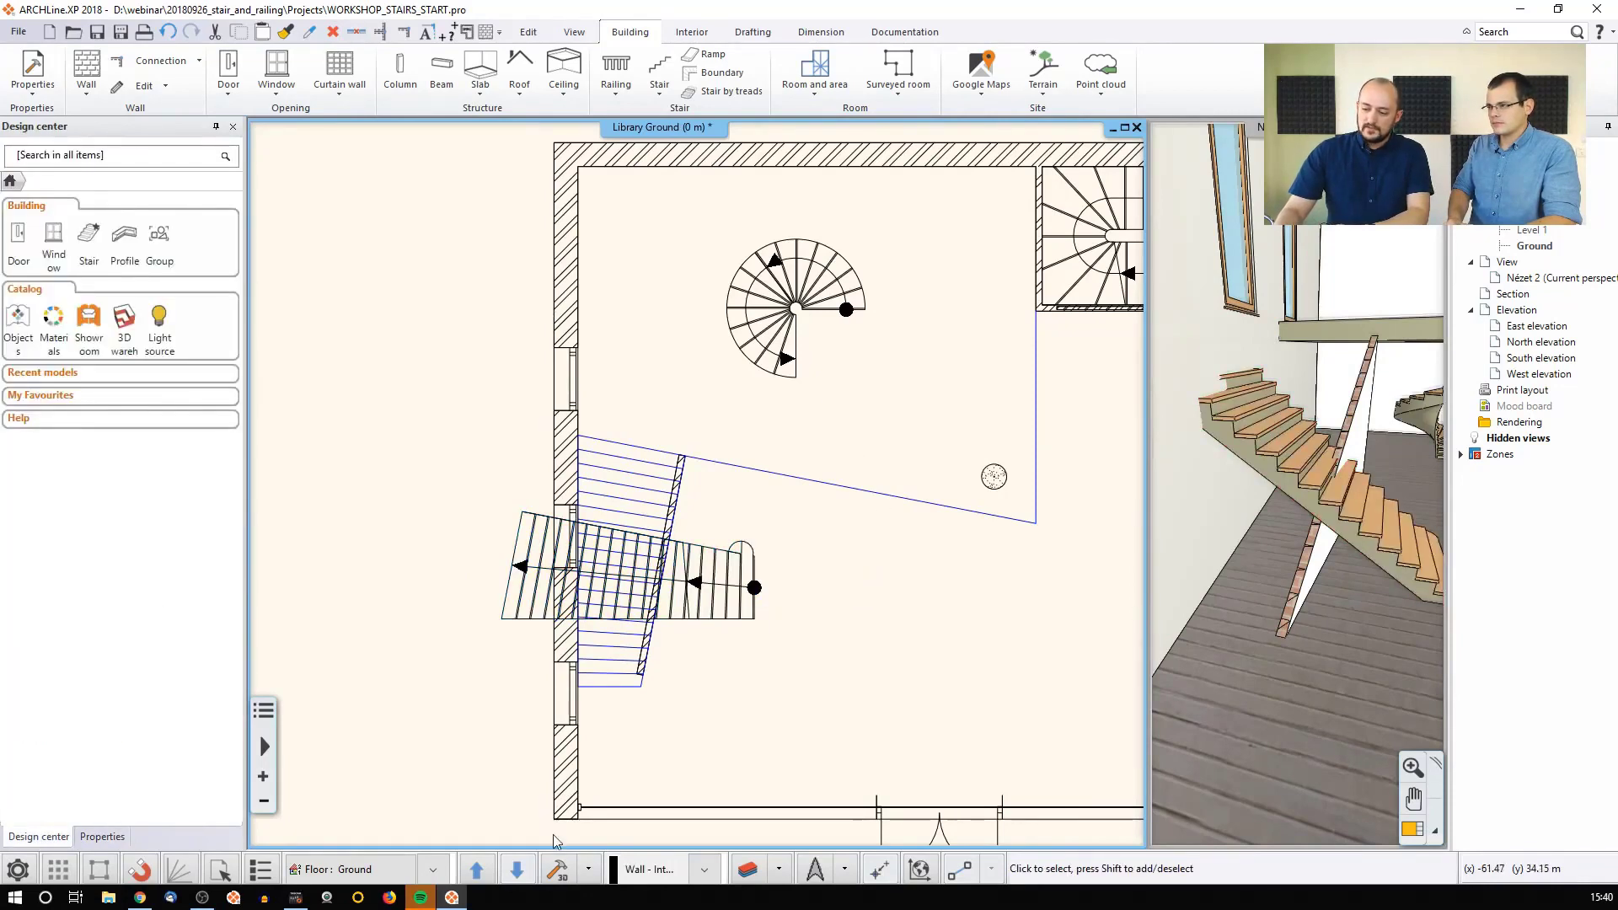
- Rebuild the 3D model and inspect from outside where the rotated stair passes through the outer wall
left_click(562, 867)
scroll(624, 474, "down", 1)
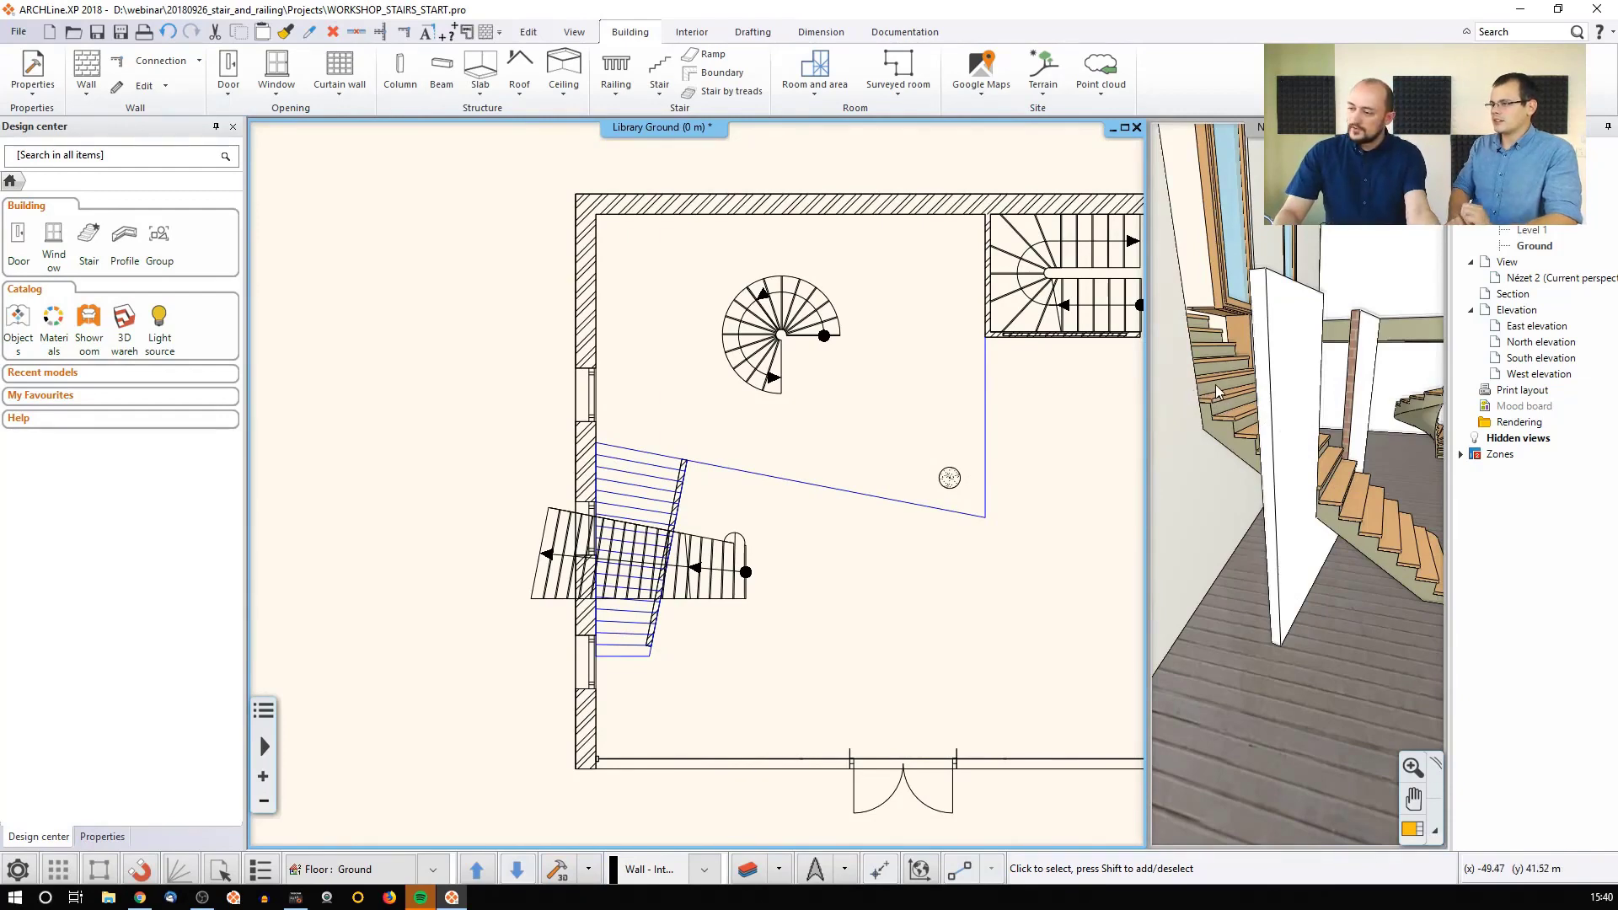
middle_click_drag(1217, 390, 1247, 518)
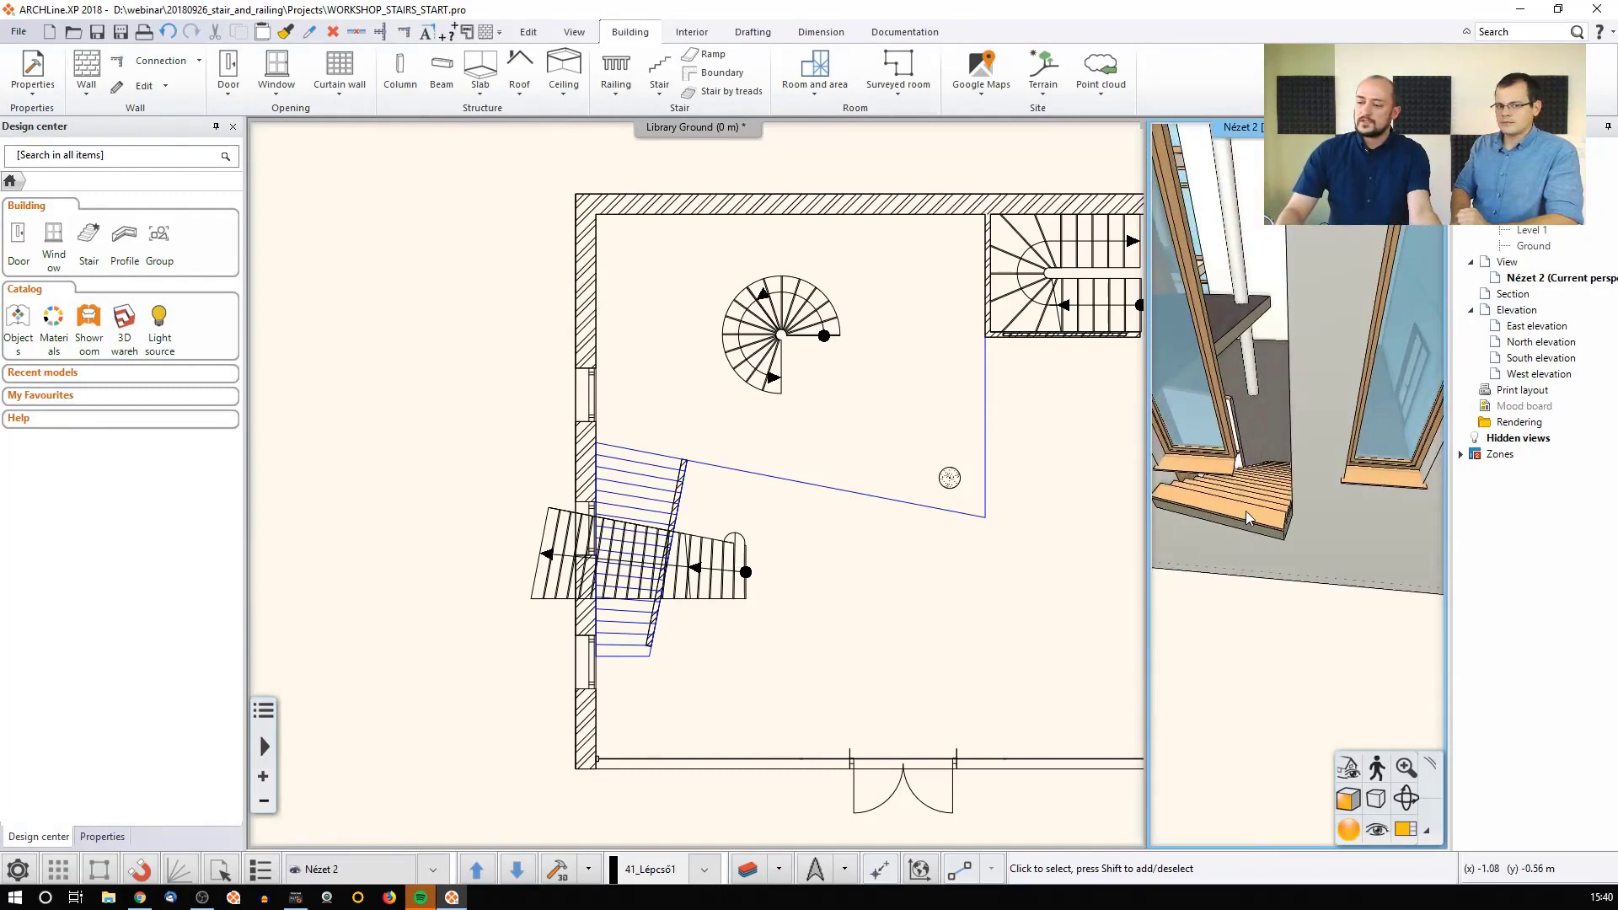